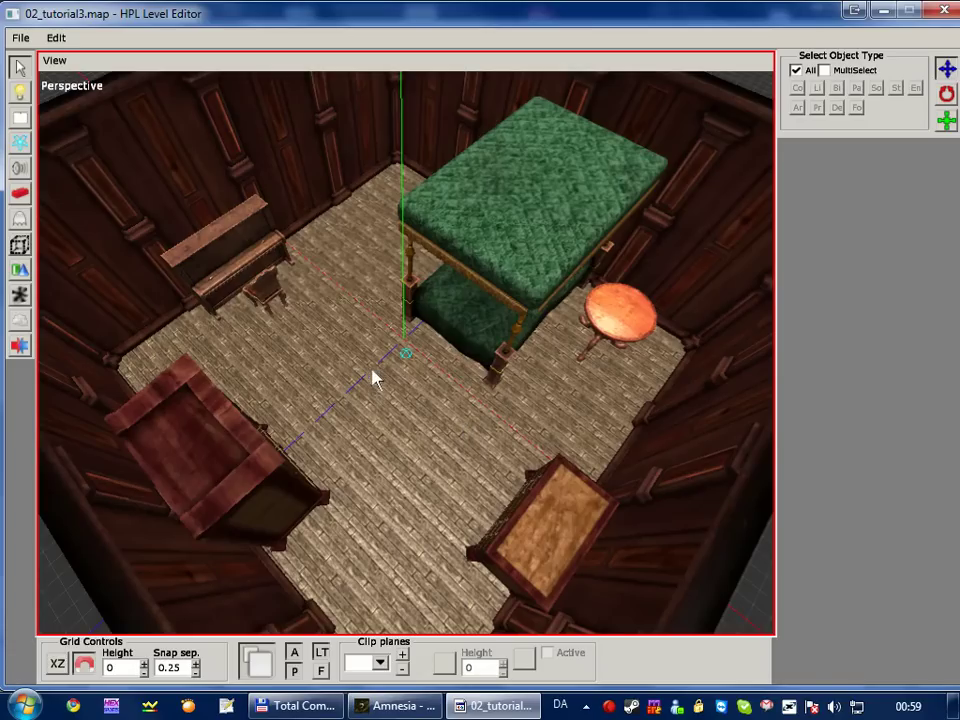
Step: Pick candlestick02 from the lamp list in the Entities browser
{"action": "mouse_move", "coordinate": [410, 393]}
{"action": "middle_mouse_down"}
{"action": "mouse_move", "coordinate": [388, 360]}
{"action": "mouse_move", "coordinate": [381, 375]}
{"action": "mouse_move", "coordinate": [411, 317]}
{"action": "middle_mouse_up"}
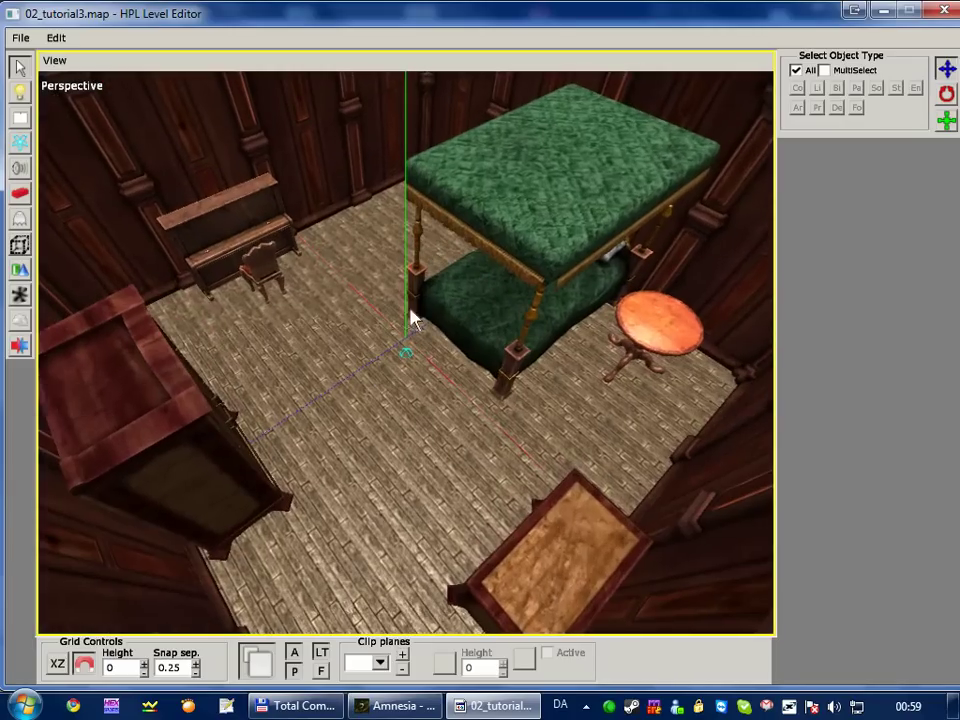
{"action": "left_click", "coordinate": [21, 226]}
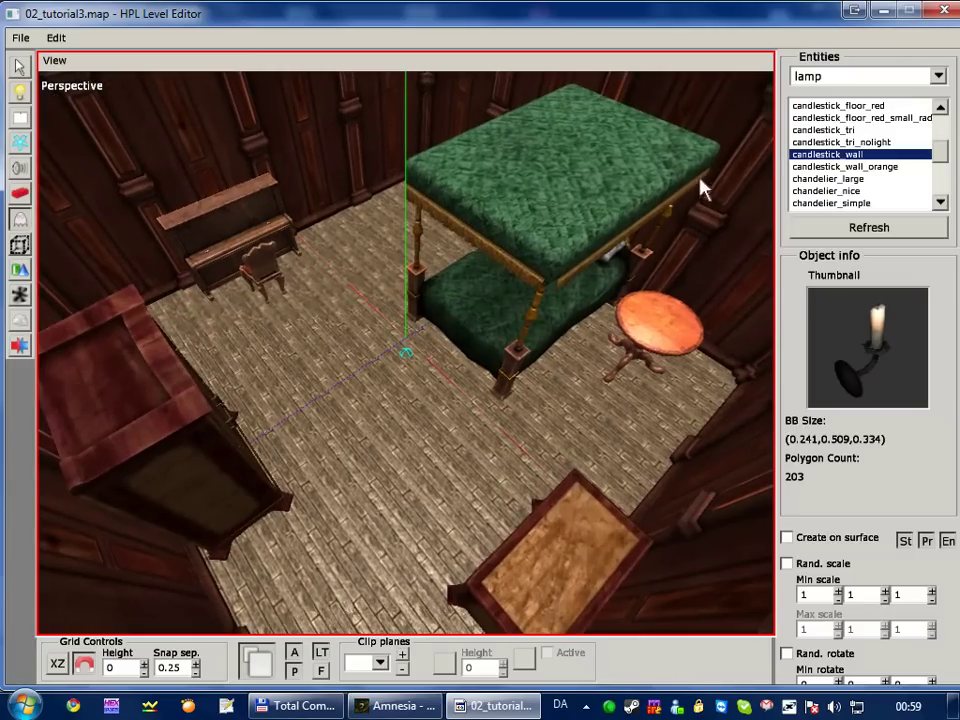
{"action": "left_click_drag", "start_coordinate": [930, 150], "coordinate": [935, 144]}
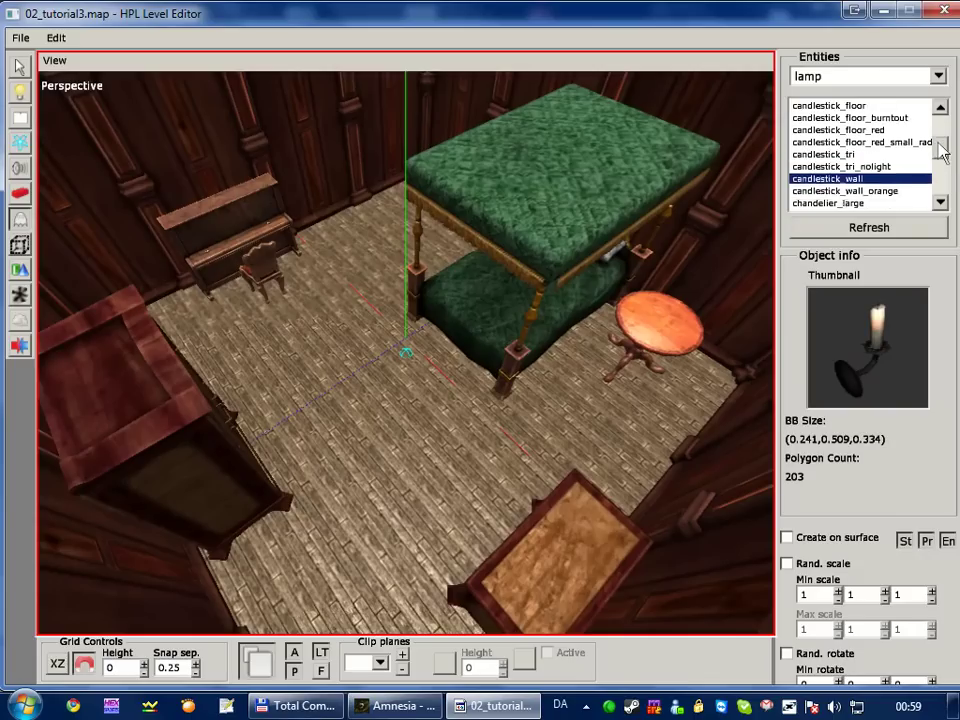
{"action": "scroll", "coordinate": [860, 118], "scroll_direction": "up", "scroll_amount": 3}
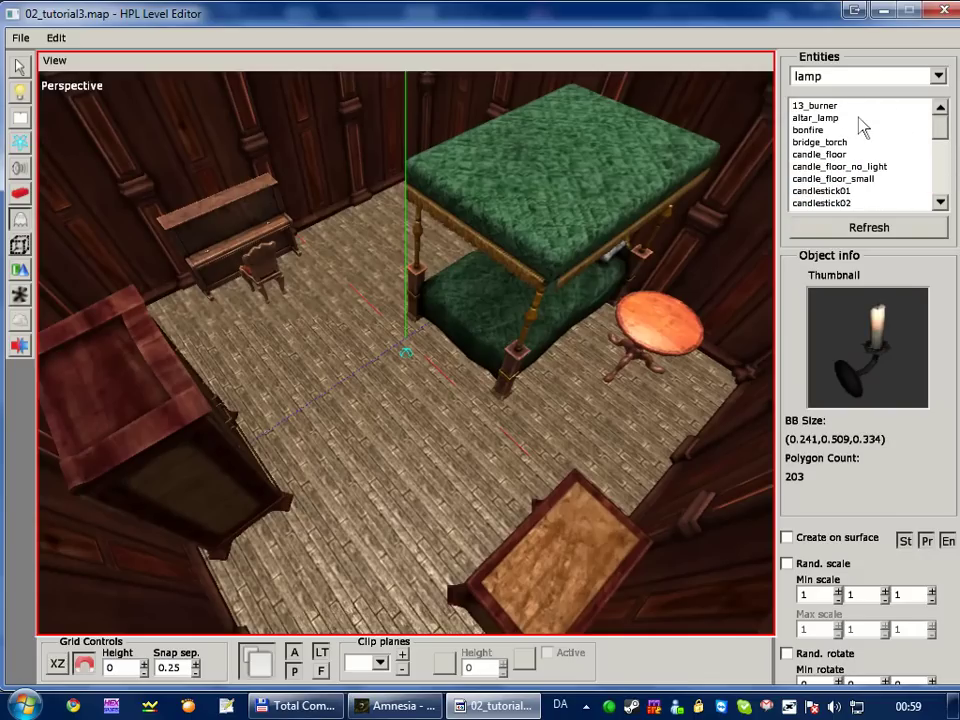
{"action": "left_click", "coordinate": [855, 190]}
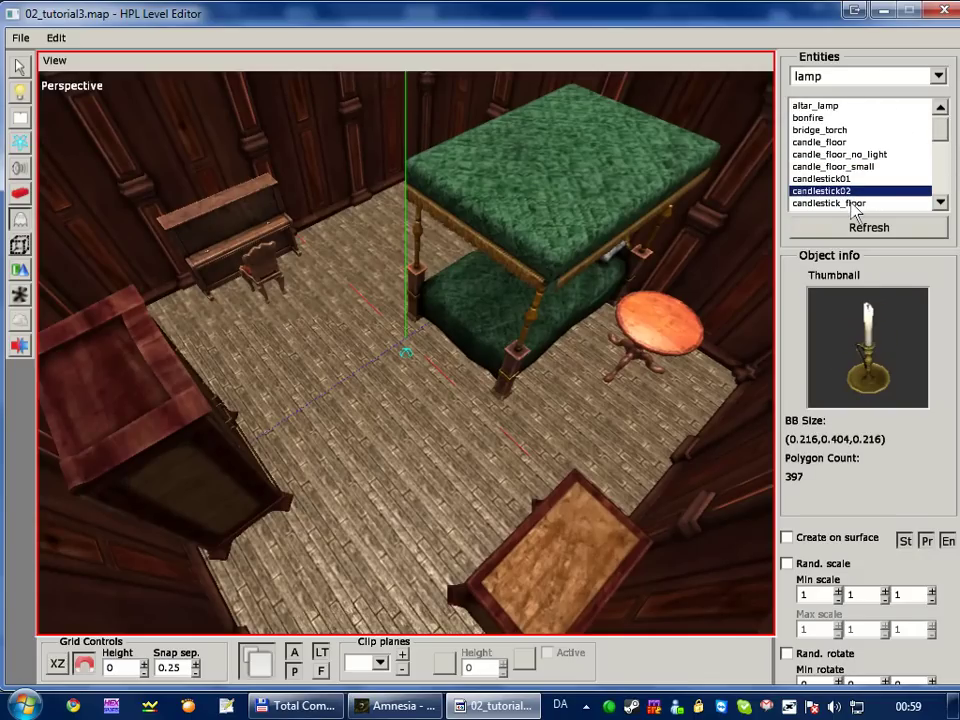
Step: Place candlestick02 on the floor by the side table and lift it to height 0.75
{"action": "mouse_move", "coordinate": [760, 270]}
{"action": "middle_mouse_down"}
{"action": "mouse_move", "coordinate": [497, 343]}
{"action": "mouse_move", "coordinate": [589, 210]}
{"action": "mouse_move", "coordinate": [600, 154]}
{"action": "mouse_move", "coordinate": [425, 290]}
{"action": "mouse_move", "coordinate": [574, 197]}
{"action": "mouse_move", "coordinate": [454, 317]}
{"action": "mouse_move", "coordinate": [467, 379]}
{"action": "mouse_move", "coordinate": [461, 407]}
{"action": "middle_mouse_up"}
{"action": "left_click", "coordinate": [455, 465]}
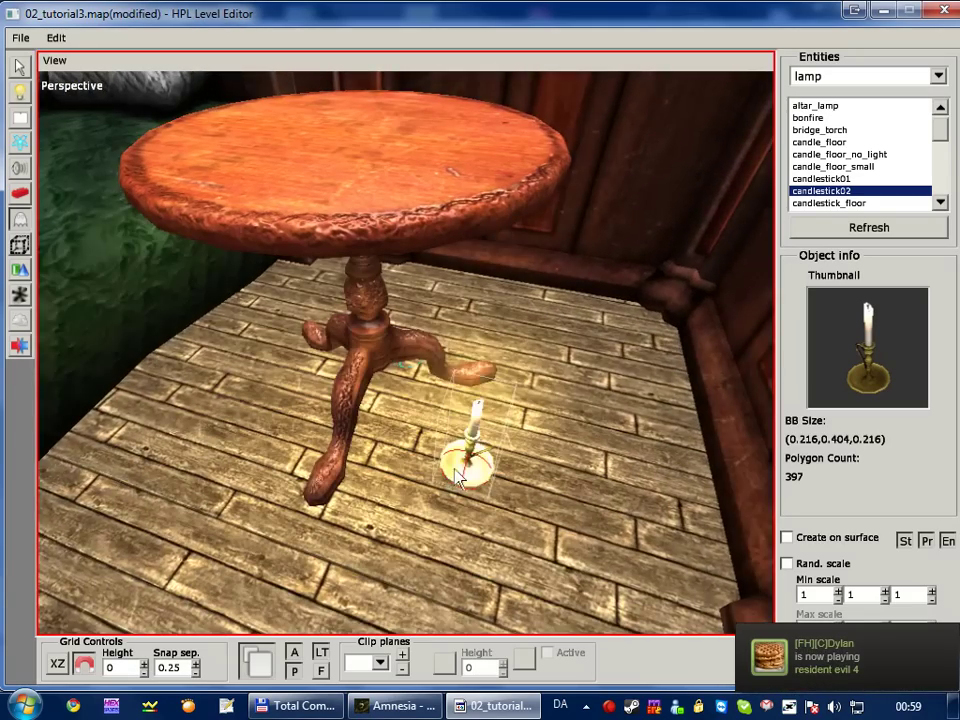
{"action": "key", "text": "q"}
{"action": "middle_click_drag", "start_coordinate": [462, 472], "coordinate": [444, 392]}
{"action": "left_click_drag", "start_coordinate": [491, 335], "coordinate": [530, 103]}
Step: Slide the candlestick over the round tabletop and raise it to -2.75, 1.25, 2.5
{"action": "middle_click_drag", "start_coordinate": [418, 279], "coordinate": [422, 317]}
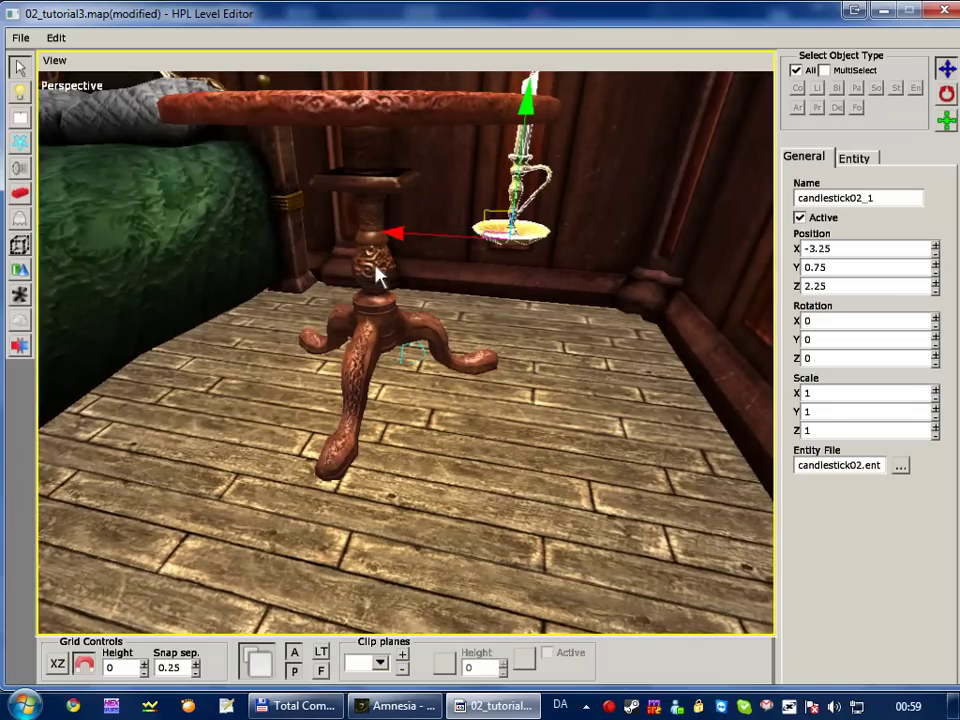
{"action": "middle_click_drag", "start_coordinate": [378, 275], "coordinate": [403, 354]}
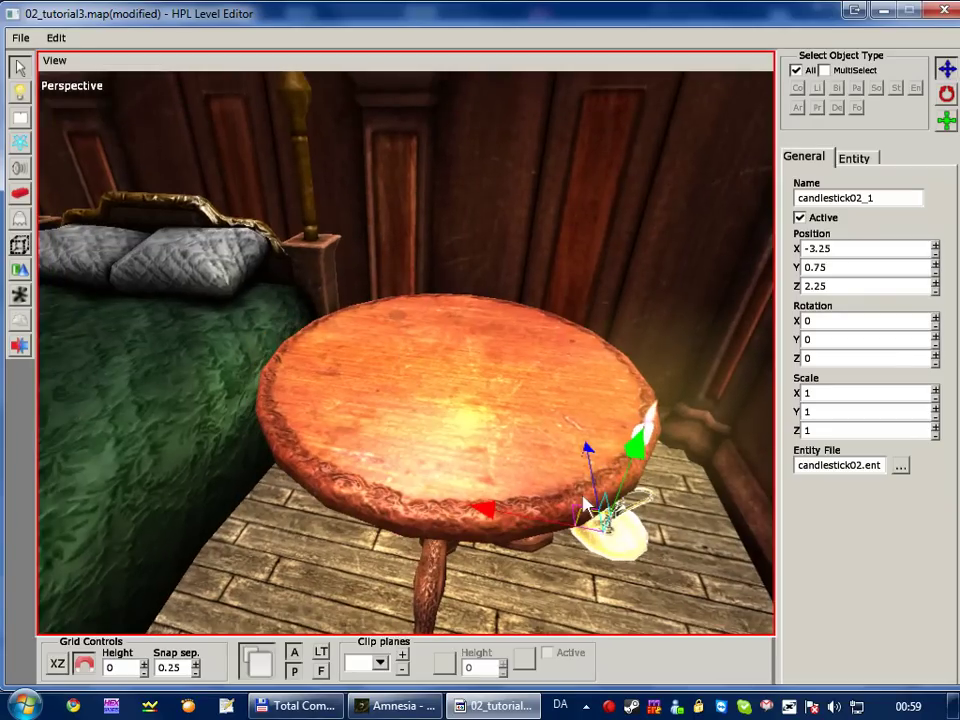
{"action": "left_click_drag", "start_coordinate": [598, 475], "coordinate": [352, 420]}
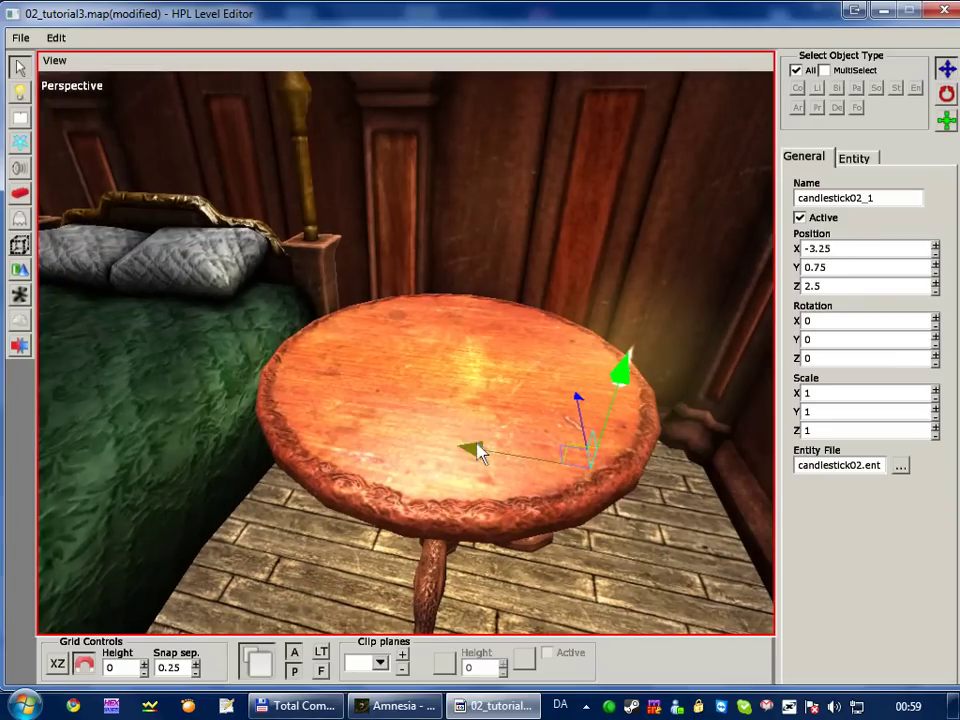
{"action": "left_click_drag", "start_coordinate": [452, 356], "coordinate": [452, 320]}
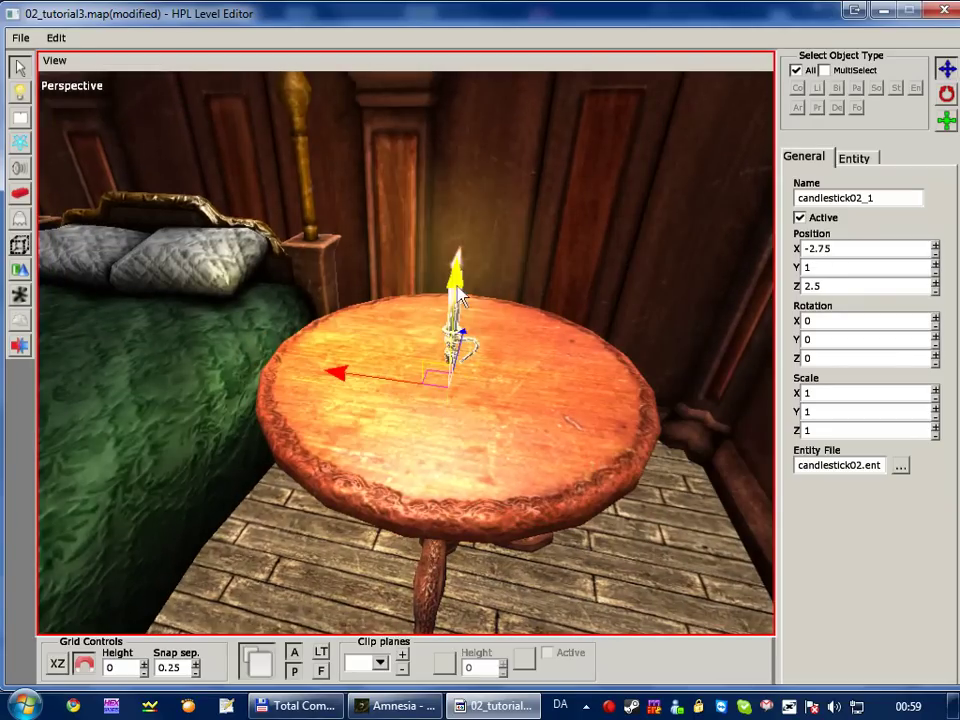
{"action": "middle_click_drag", "start_coordinate": [446, 467], "coordinate": [450, 407]}
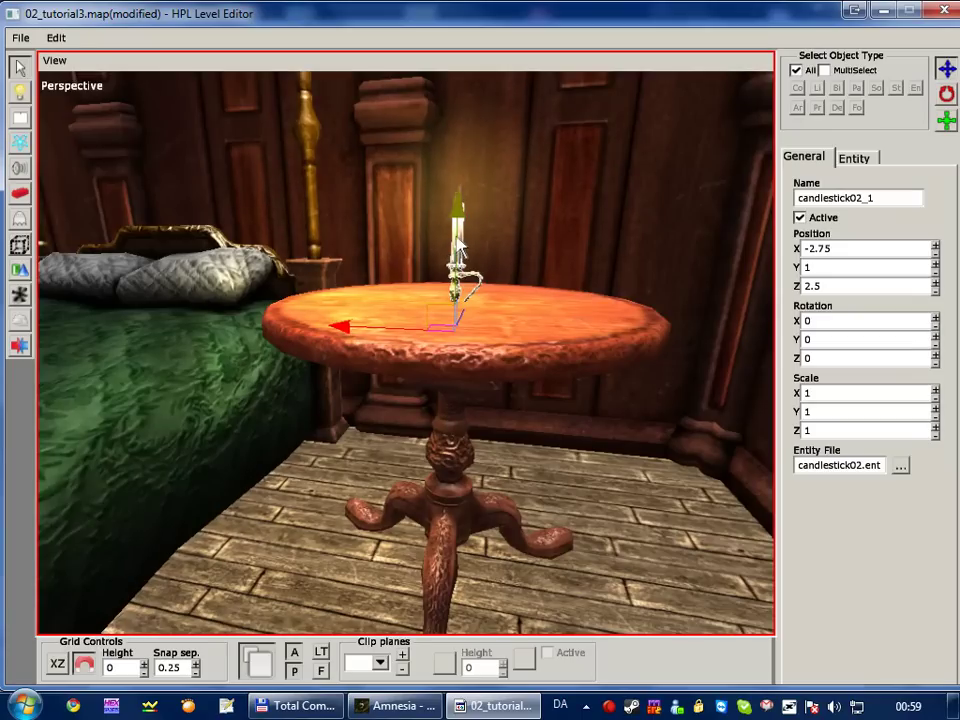
{"action": "left_click_drag", "start_coordinate": [460, 240], "coordinate": [462, 203]}
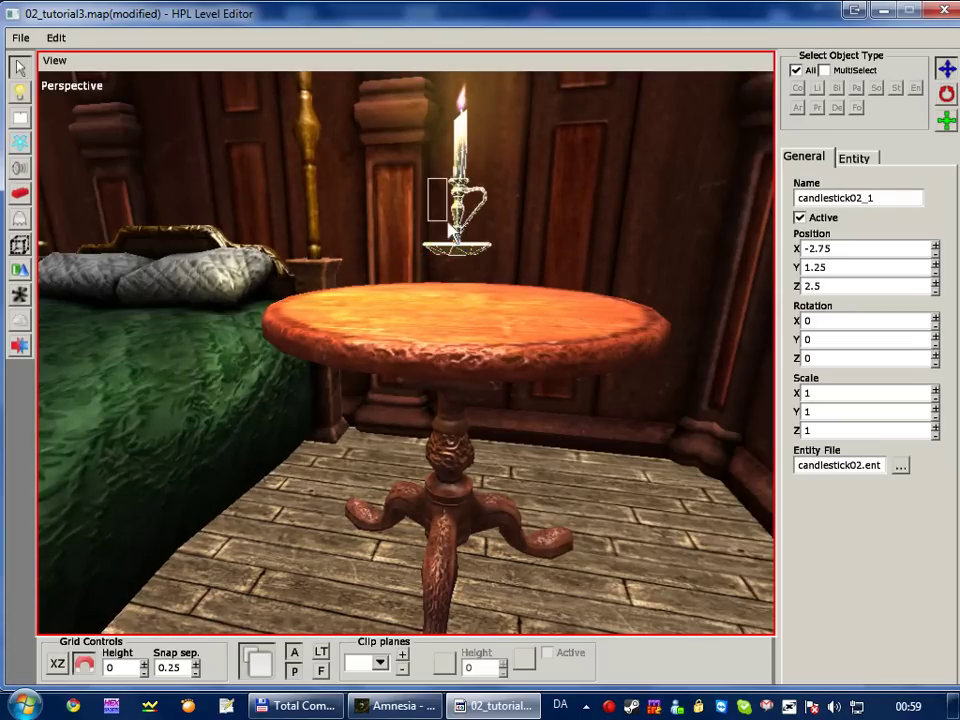
{"action": "left_click", "coordinate": [460, 228]}
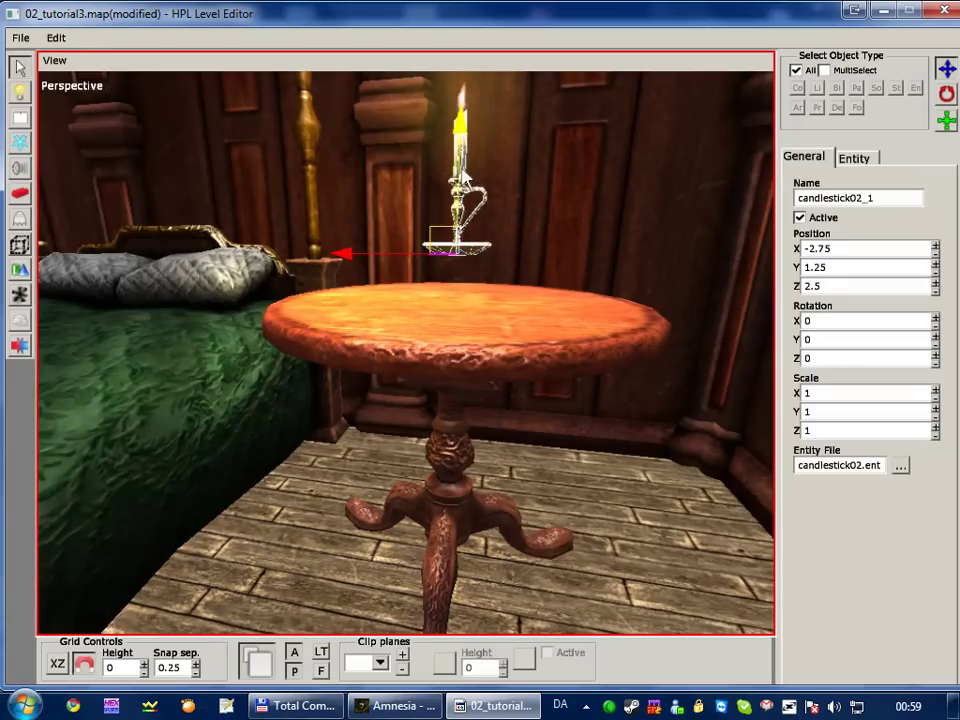
{"action": "left_click_drag", "start_coordinate": [458, 226], "coordinate": [463, 160]}
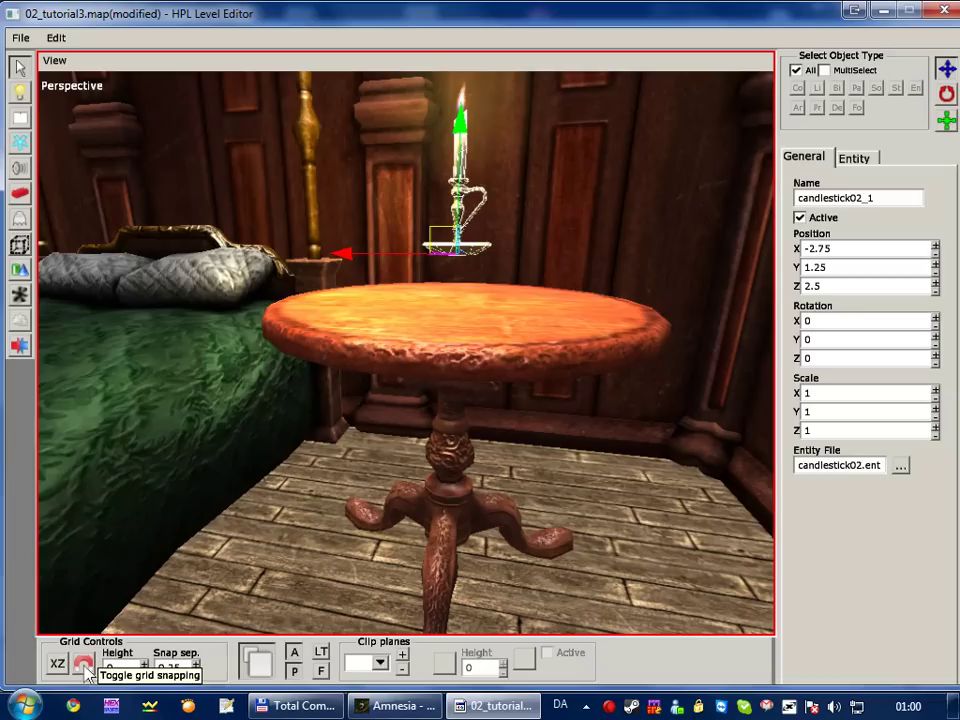
Step: Set snap spacing to 0.1 and lower the candlestick onto the tabletop at height 1.1
{"action": "mouse_move", "coordinate": [459, 137]}
{"action": "left_mouse_down"}
{"action": "mouse_move", "coordinate": [459, 170]}
{"action": "mouse_move", "coordinate": [459, 137]}
{"action": "left_mouse_up"}
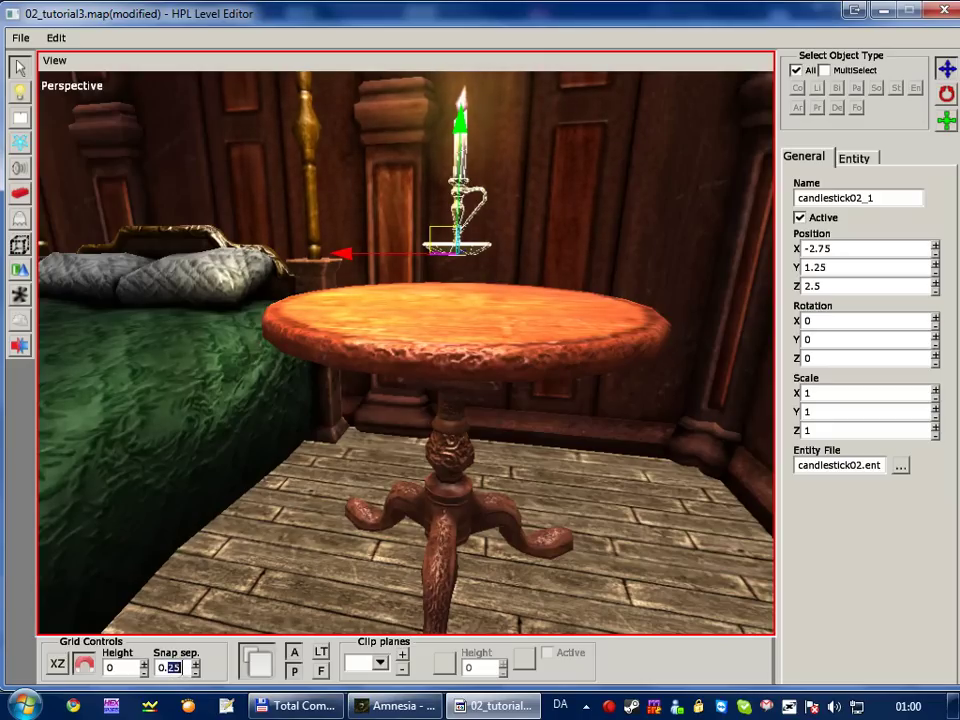
{"action": "double_click", "coordinate": [185, 662]}
{"action": "type", "text": "0.1"}
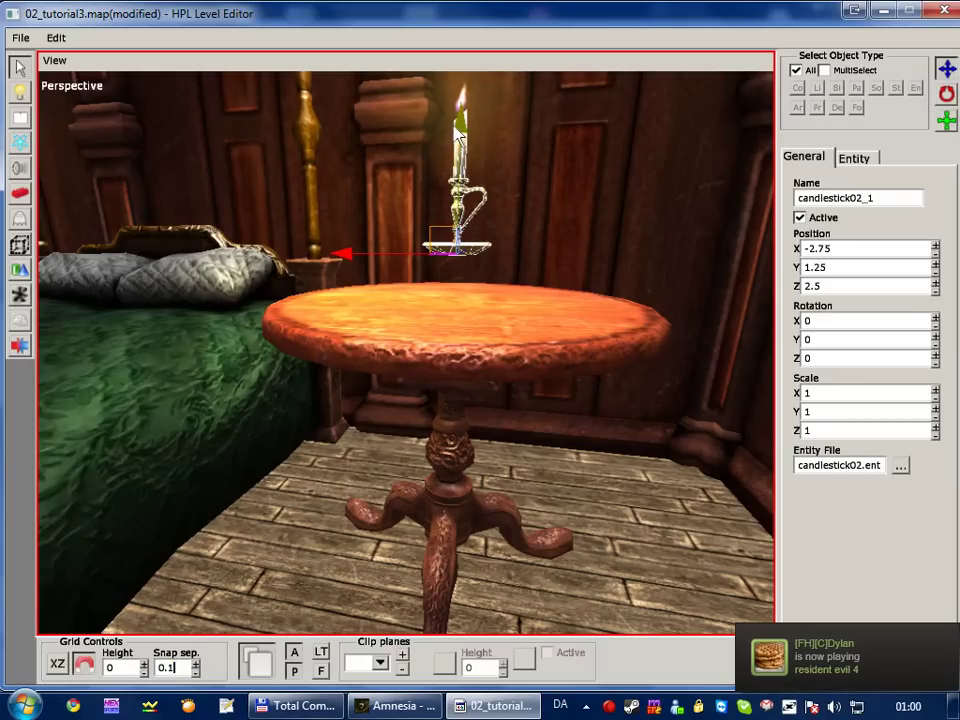
{"action": "left_click_drag", "start_coordinate": [460, 122], "coordinate": [455, 170]}
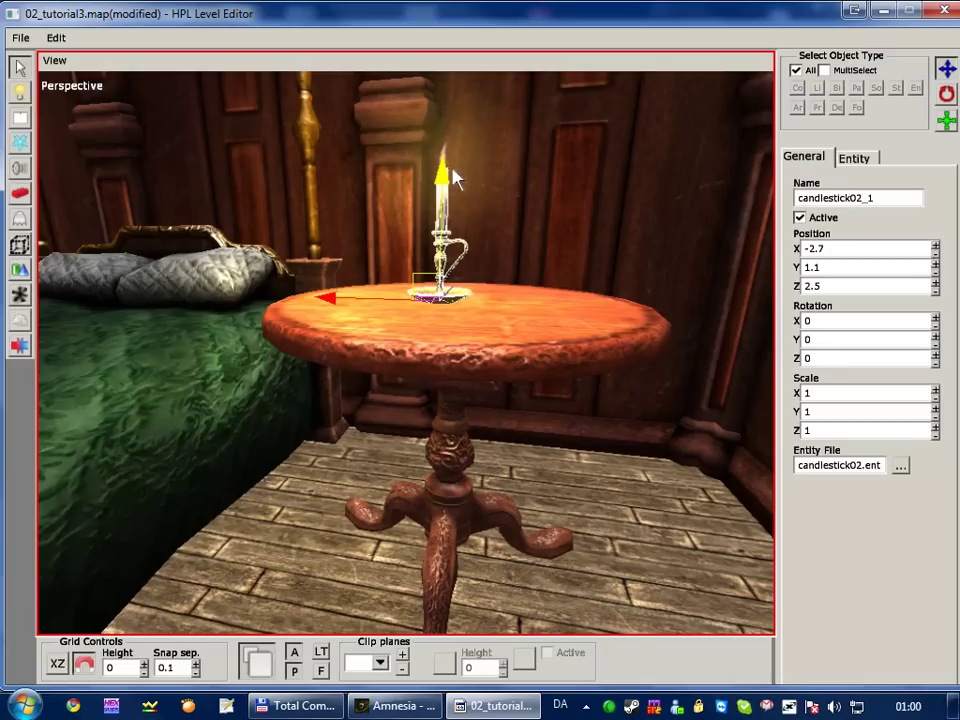
{"action": "mouse_move", "coordinate": [455, 311]}
{"action": "middle_mouse_down"}
{"action": "mouse_move", "coordinate": [472, 311]}
{"action": "mouse_move", "coordinate": [456, 354]}
{"action": "middle_mouse_up"}
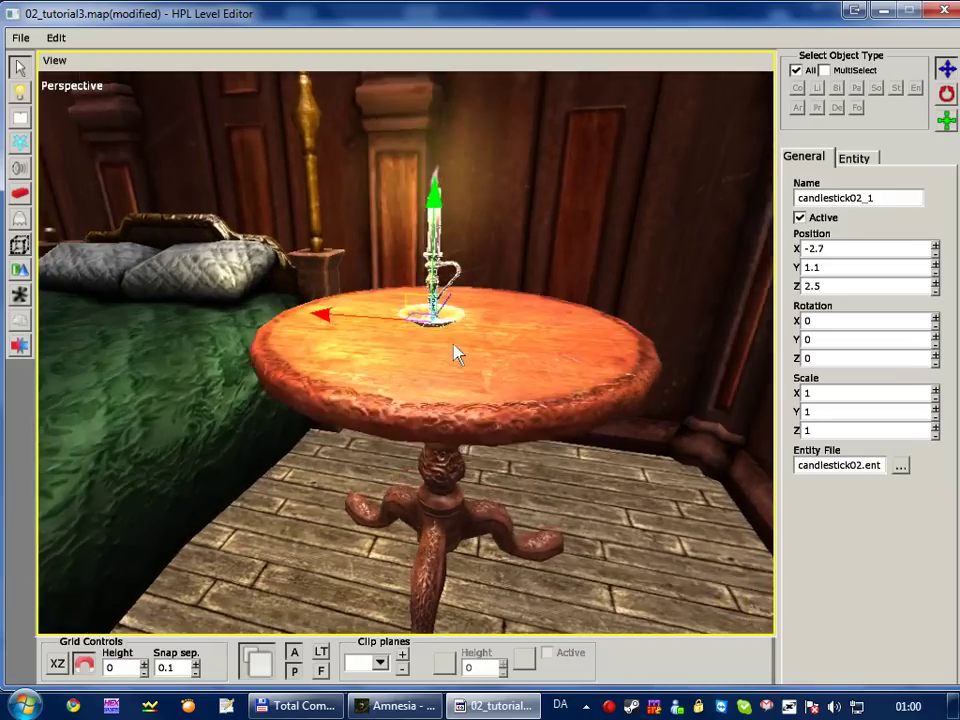
{"action": "double_click", "coordinate": [176, 670]}
Step: Restore snap spacing to 0.25 and select the bedroom floor plane
{"action": "type", "text": "0.25"}
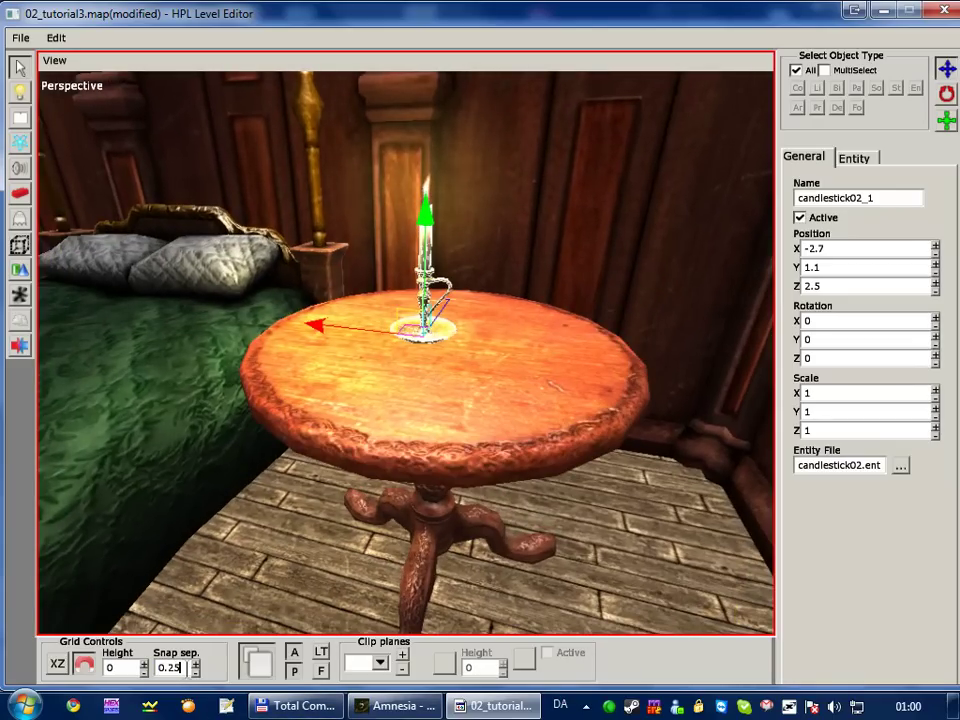
{"action": "mouse_move", "coordinate": [300, 610]}
{"action": "middle_mouse_down"}
{"action": "mouse_move", "coordinate": [332, 519]}
{"action": "mouse_move", "coordinate": [306, 568]}
{"action": "middle_mouse_up"}
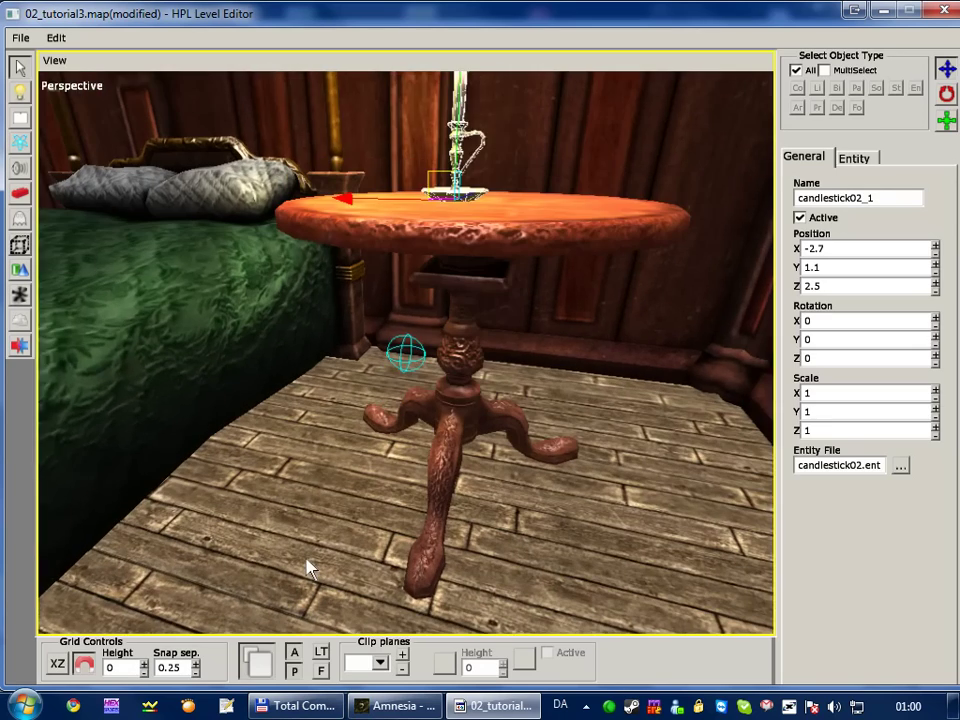
{"action": "left_click", "coordinate": [312, 567]}
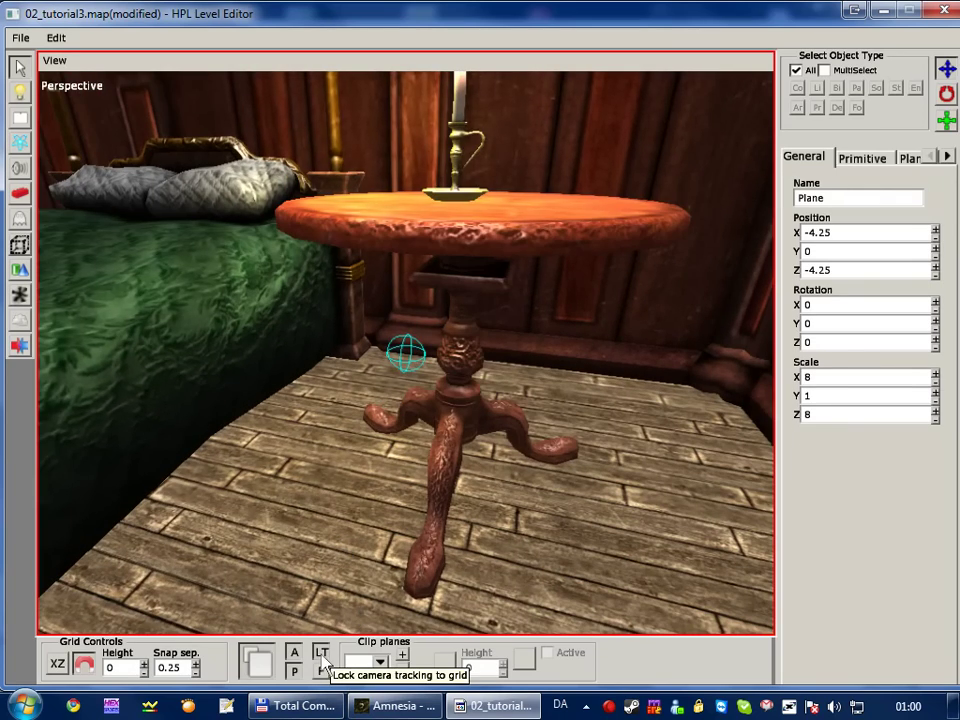
{"action": "middle_click_drag", "start_coordinate": [354, 521], "coordinate": [614, 257]}
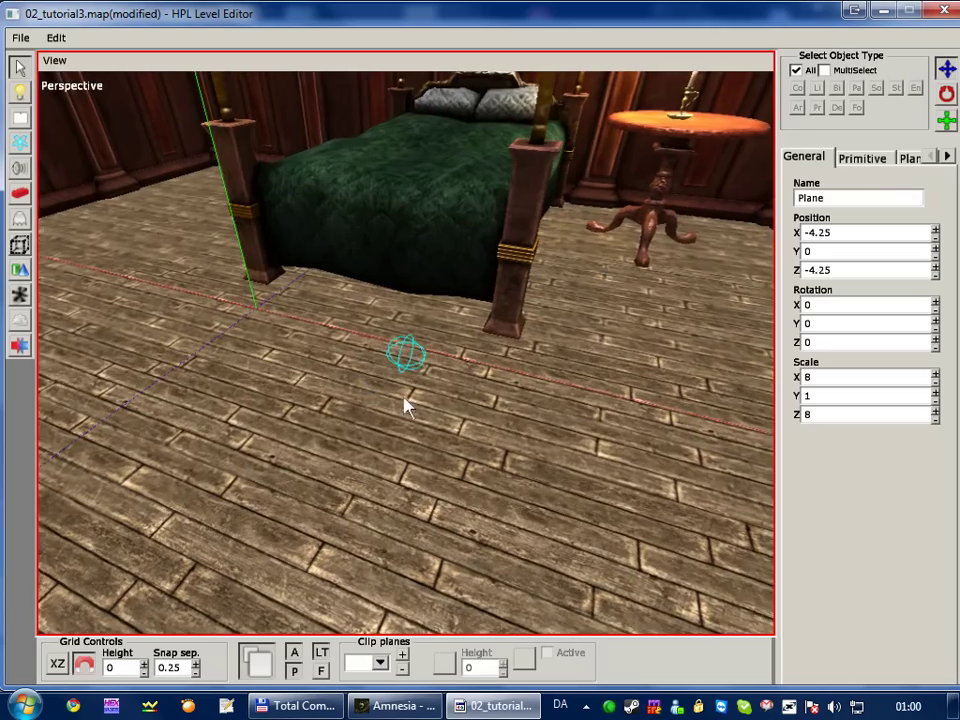
{"action": "left_click", "coordinate": [403, 411]}
{"action": "mouse_move", "coordinate": [403, 411]}
{"action": "middle_mouse_down"}
{"action": "mouse_move", "coordinate": [414, 390]}
{"action": "mouse_move", "coordinate": [290, 303]}
{"action": "mouse_move", "coordinate": [276, 388]}
{"action": "mouse_move", "coordinate": [287, 403]}
{"action": "middle_mouse_up"}
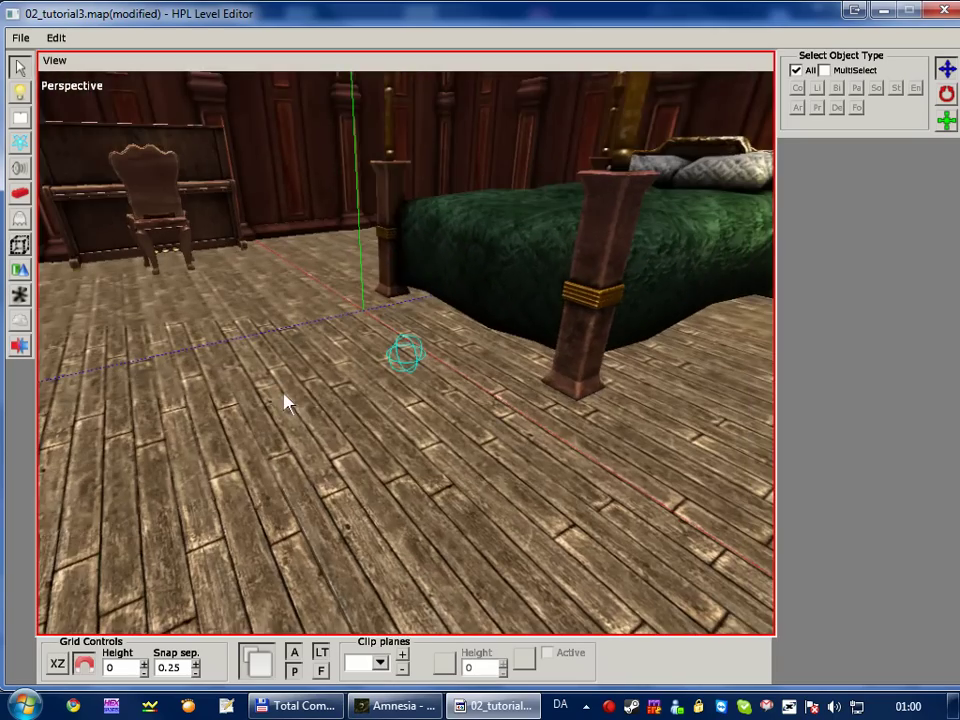
{"action": "left_click", "coordinate": [365, 415]}
{"action": "left_click", "coordinate": [365, 415]}
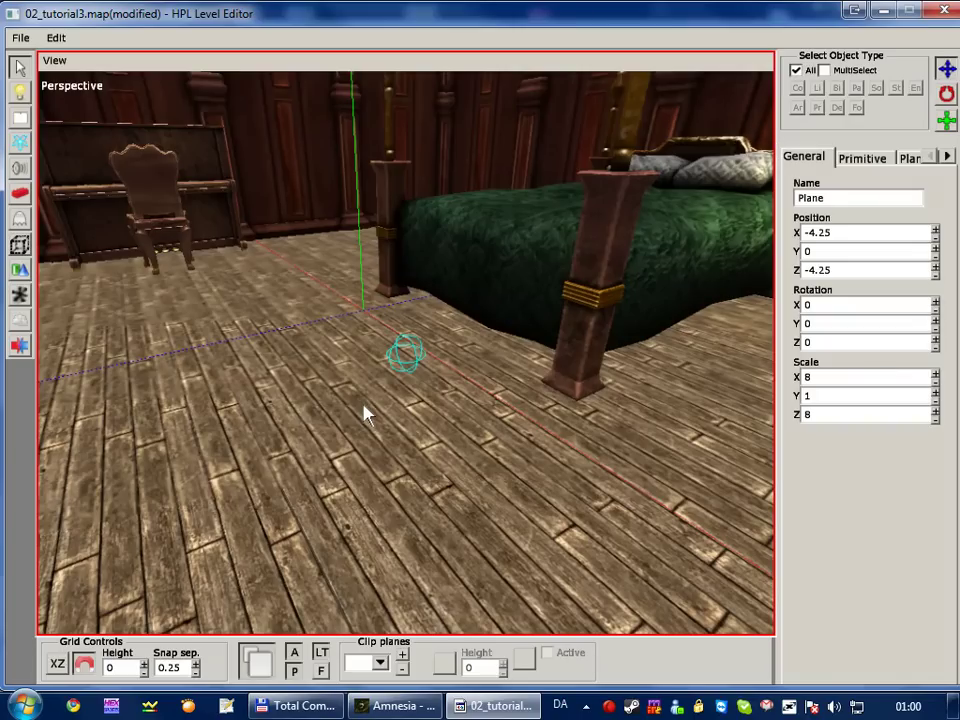
Step: Focus on the floor and zoom in on the empty corner beside the piano
{"action": "left_click", "coordinate": [322, 672]}
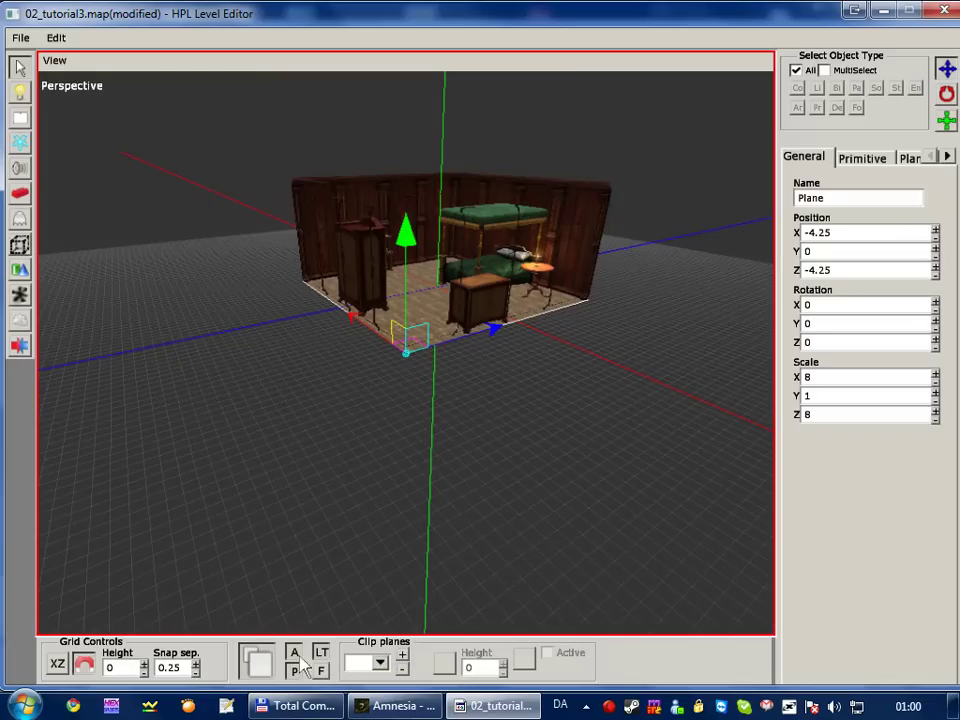
{"action": "left_click_drag", "start_coordinate": [461, 311], "coordinate": [457, 565], "text": "alt"}
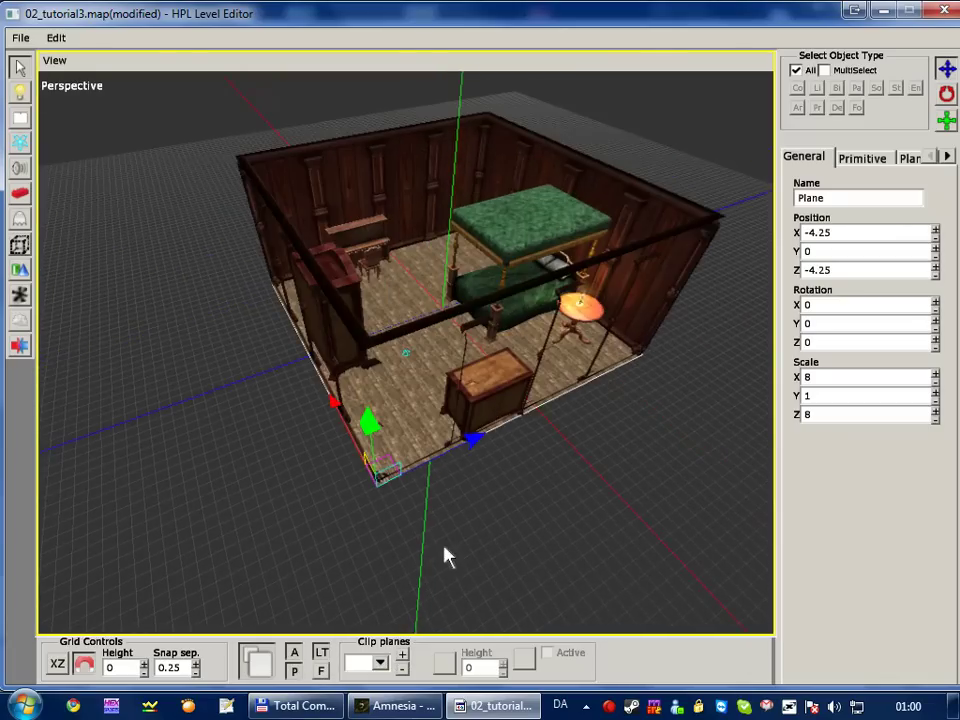
{"action": "scroll", "coordinate": [455, 565], "scroll_direction": "up", "scroll_amount": 5}
{"action": "scroll", "coordinate": [450, 229], "scroll_direction": "up", "scroll_amount": 3}
{"action": "scroll", "coordinate": [356, 429], "scroll_direction": "up", "scroll_amount": 3}
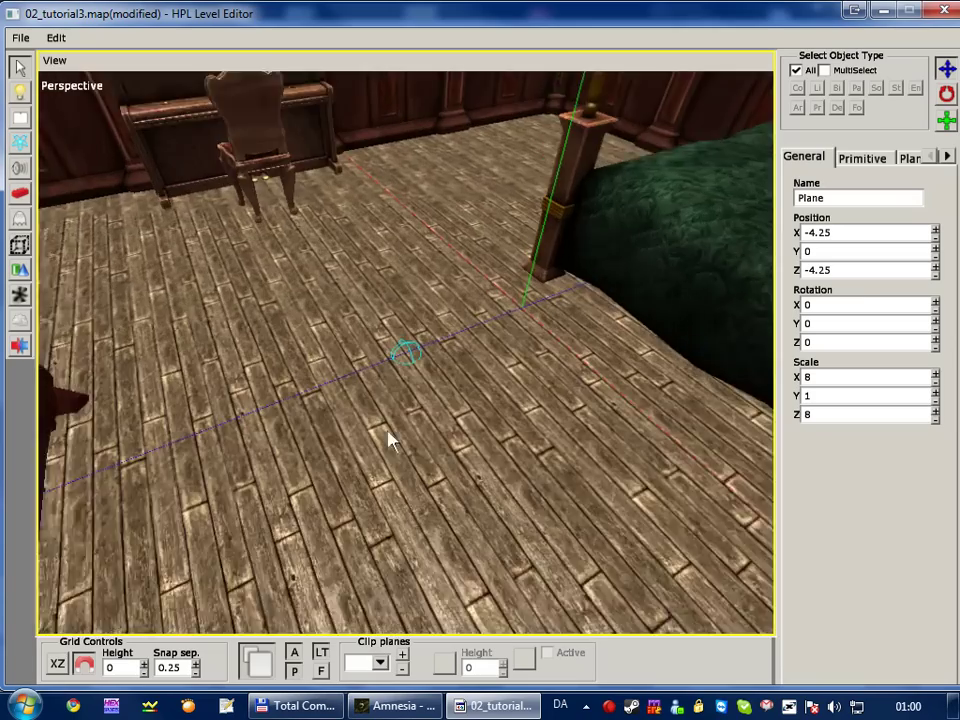
{"action": "scroll", "coordinate": [390, 439], "scroll_direction": "up", "scroll_amount": 3}
{"action": "mouse_move", "coordinate": [418, 262]}
{"action": "left_mouse_down", "text": "alt"}
{"action": "mouse_move", "coordinate": [482, 525]}
{"action": "mouse_move", "coordinate": [476, 456]}
{"action": "mouse_move", "coordinate": [414, 347]}
{"action": "mouse_move", "coordinate": [517, 537]}
{"action": "mouse_move", "coordinate": [242, 268]}
{"action": "mouse_move", "coordinate": [354, 369]}
{"action": "mouse_move", "coordinate": [426, 377]}
{"action": "mouse_move", "coordinate": [382, 435]}
{"action": "mouse_move", "coordinate": [407, 433]}
{"action": "mouse_move", "coordinate": [392, 336]}
{"action": "mouse_move", "coordinate": [429, 439]}
{"action": "mouse_move", "coordinate": [455, 470]}
{"action": "left_mouse_up", "text": "alt"}
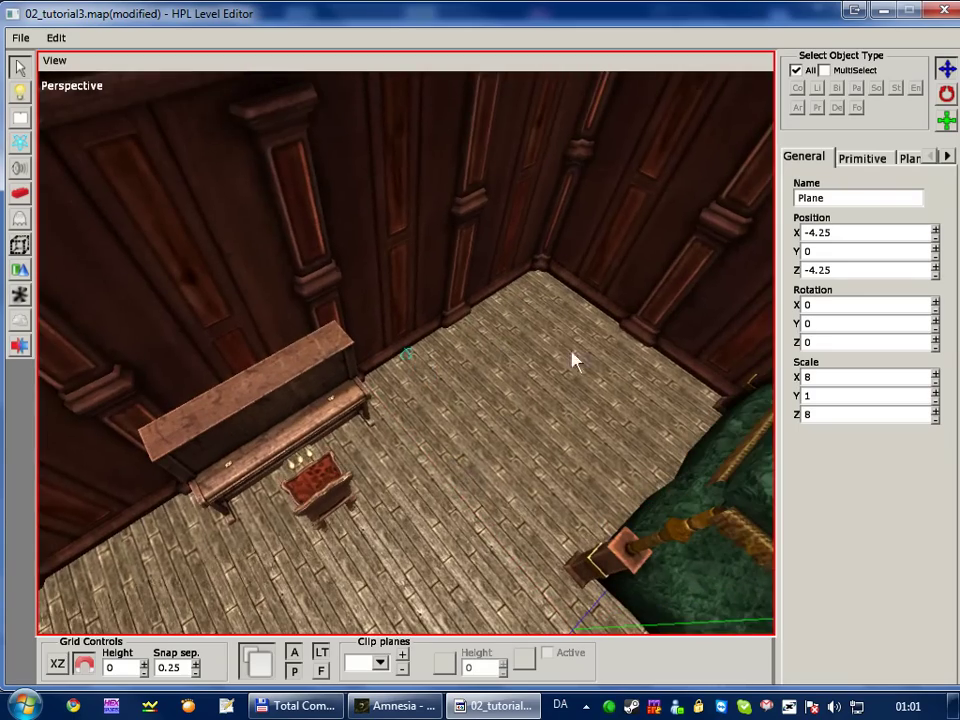
Step: Place a candlestick_wall entity near the room corner and select it
{"action": "key", "text": "7"}
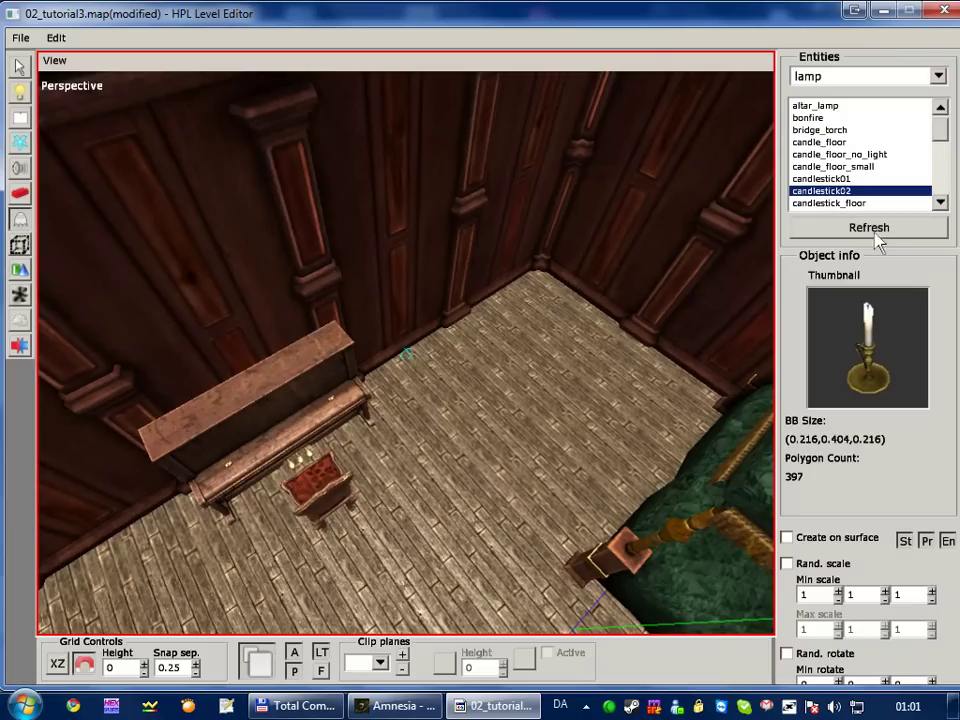
{"action": "left_click_drag", "start_coordinate": [939, 141], "coordinate": [940, 160]}
{"action": "left_click", "coordinate": [850, 166]}
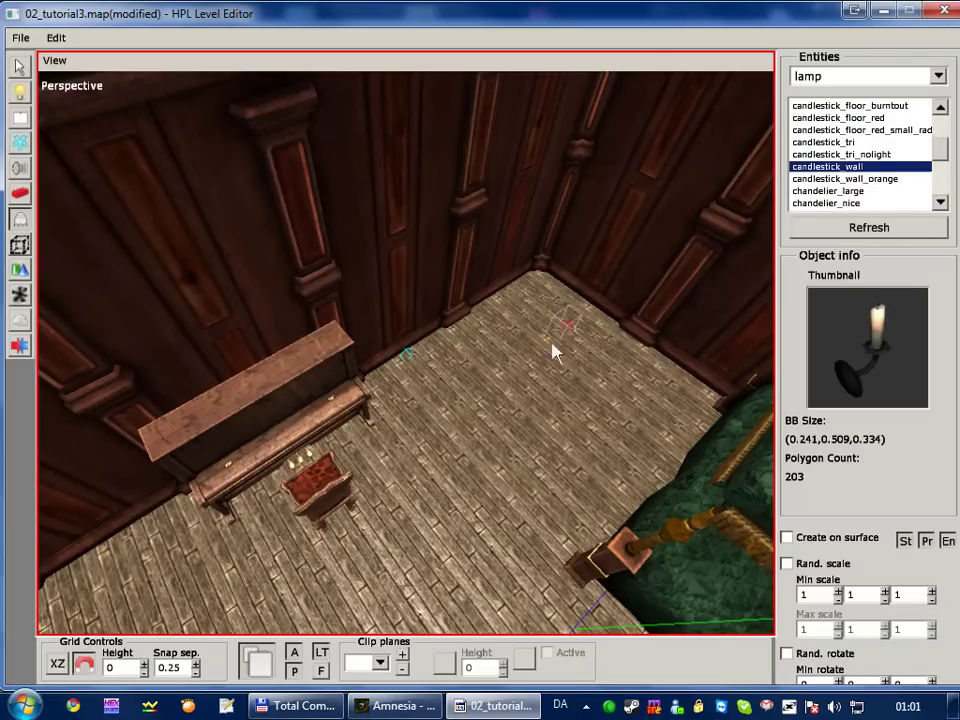
{"action": "scroll", "coordinate": [439, 401], "scroll_direction": "up", "scroll_amount": 3}
{"action": "scroll", "coordinate": [440, 400], "scroll_direction": "up", "scroll_amount": 3}
{"action": "left_click", "coordinate": [447, 400]}
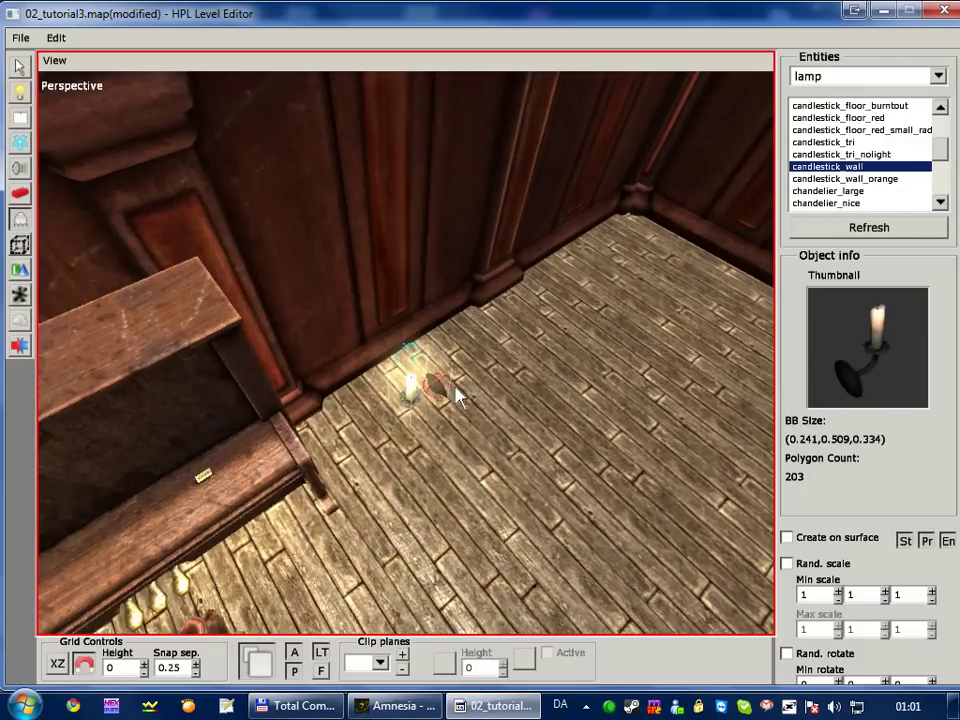
{"action": "key", "text": "1"}
{"action": "left_click", "coordinate": [412, 384]}
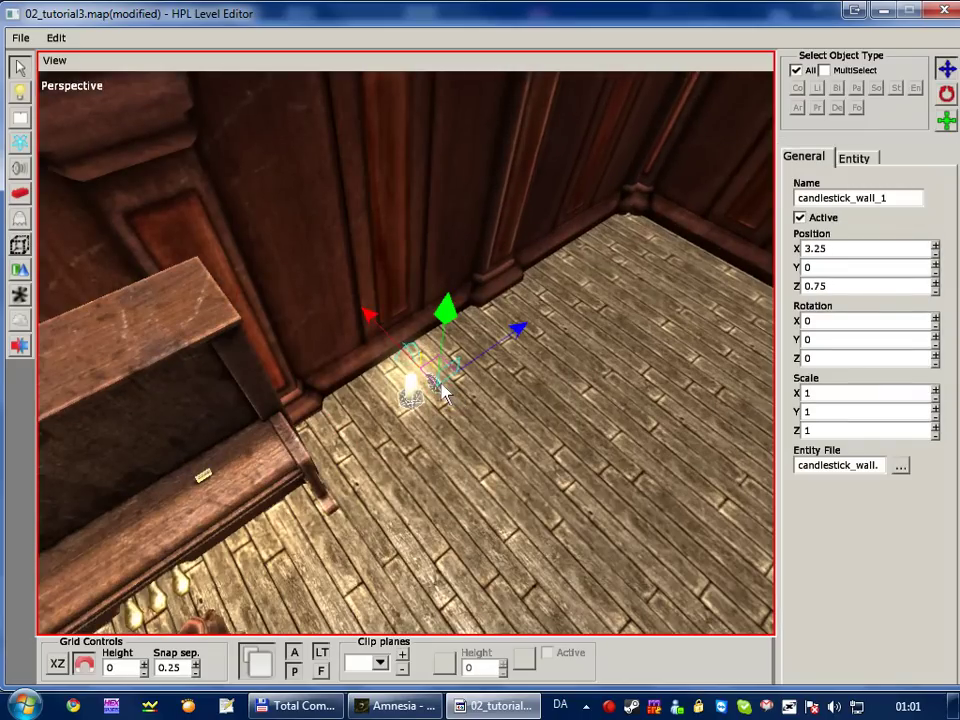
Step: Raise the wall candlestick to height 2.5 and rotate it 90 degrees to face the room
{"action": "mouse_move", "coordinate": [429, 240]}
{"action": "middle_mouse_down"}
{"action": "mouse_move", "coordinate": [429, 450]}
{"action": "mouse_move", "coordinate": [452, 497]}
{"action": "mouse_move", "coordinate": [456, 461]}
{"action": "middle_mouse_up"}
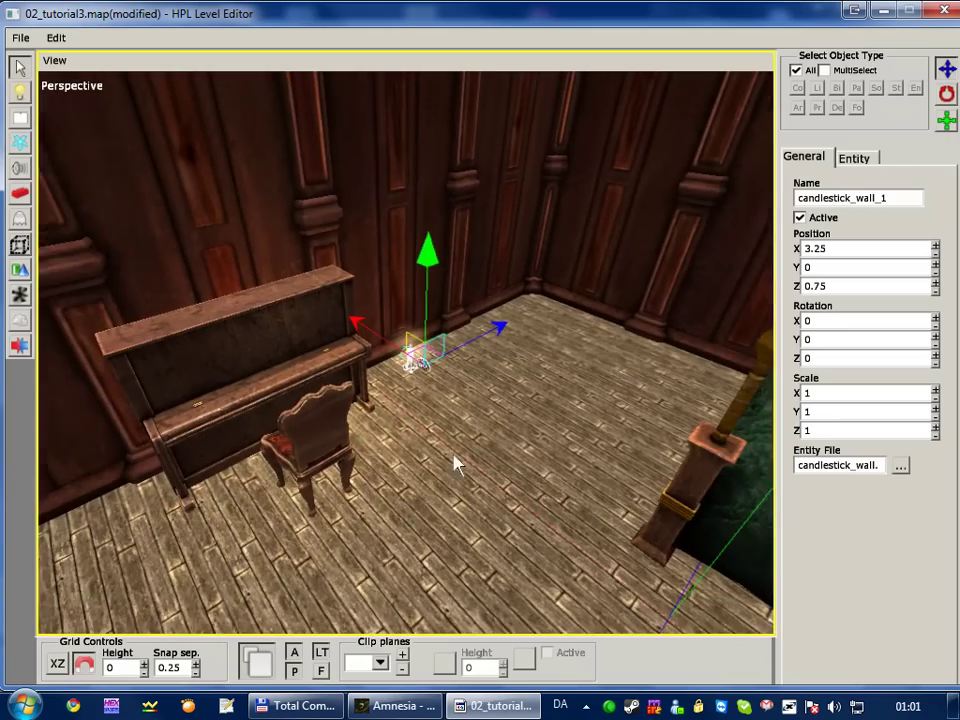
{"action": "mouse_move", "coordinate": [429, 270]}
{"action": "left_mouse_down"}
{"action": "mouse_move", "coordinate": [432, 115]}
{"action": "mouse_move", "coordinate": [366, 216]}
{"action": "left_mouse_up"}
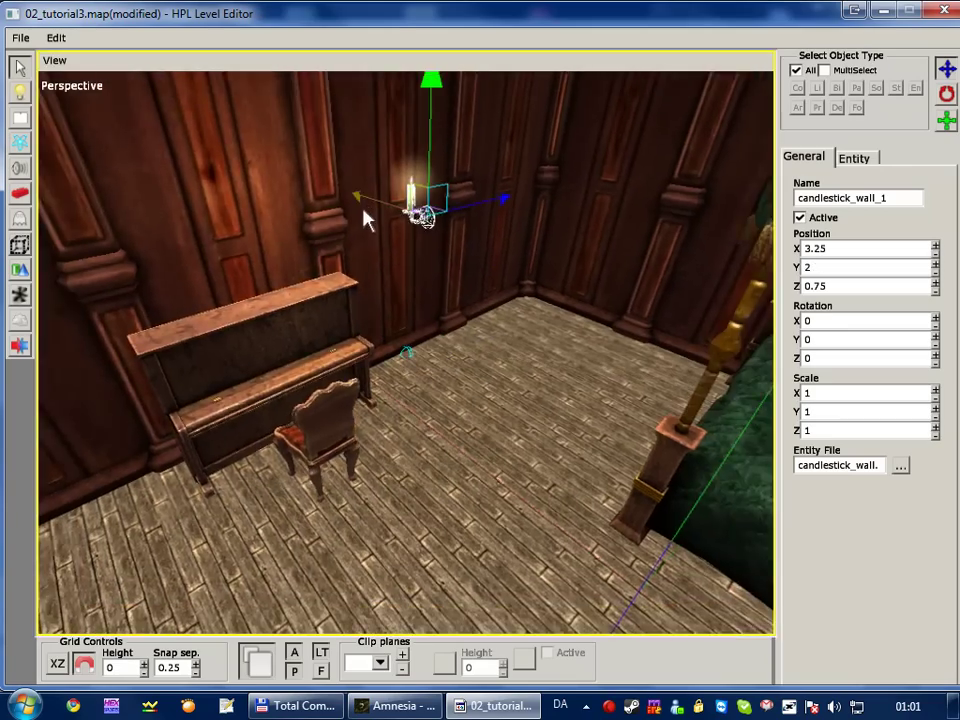
{"action": "mouse_move", "coordinate": [366, 216]}
{"action": "middle_mouse_down"}
{"action": "mouse_move", "coordinate": [360, 272]}
{"action": "mouse_move", "coordinate": [360, 261]}
{"action": "middle_mouse_up"}
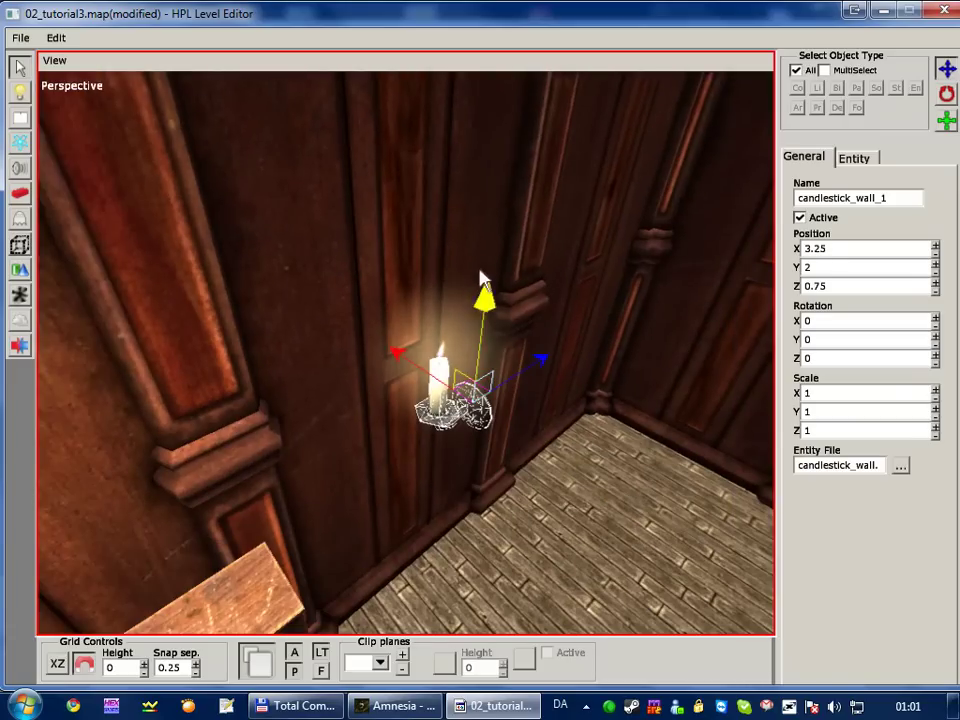
{"action": "left_click_drag", "start_coordinate": [482, 279], "coordinate": [484, 165]}
{"action": "key", "text": "r"}
{"action": "left_click_drag", "start_coordinate": [472, 393], "coordinate": [603, 400]}
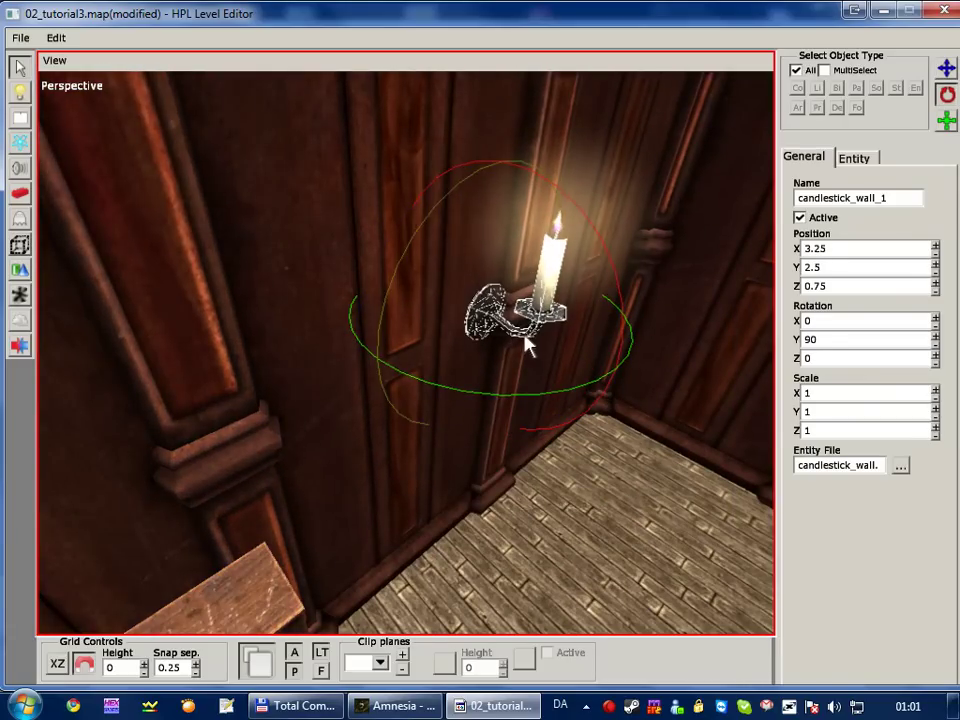
Step: Position the wall candlestick at X 3.75, height 2.75
{"action": "key", "text": "t"}
{"action": "mouse_move", "coordinate": [429, 289]}
{"action": "left_mouse_down"}
{"action": "mouse_move", "coordinate": [305, 224]}
{"action": "mouse_move", "coordinate": [330, 236]}
{"action": "left_mouse_up"}
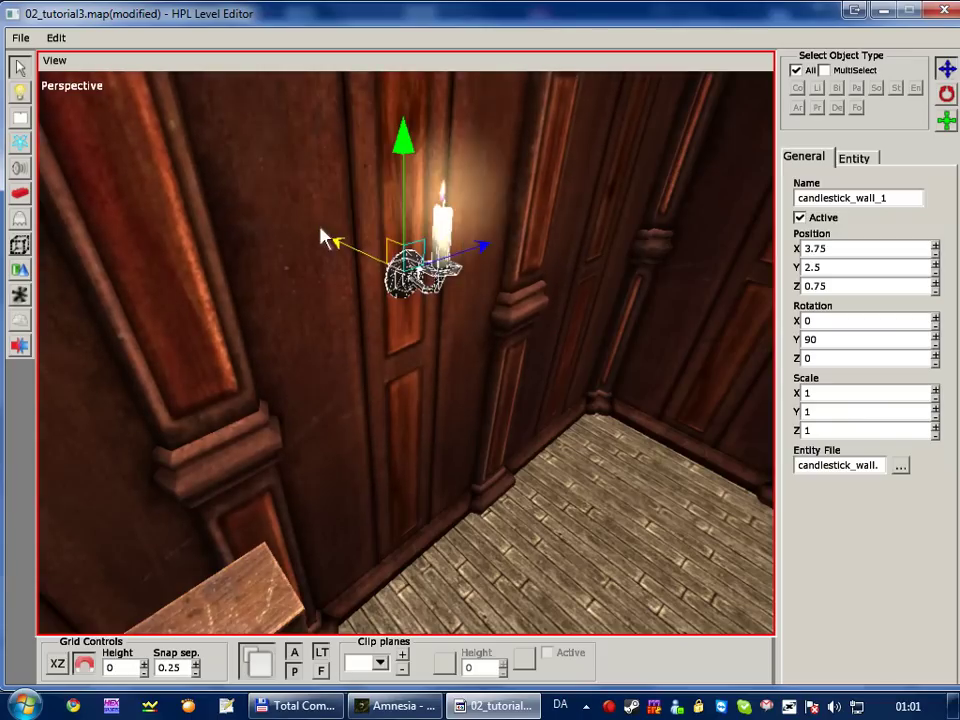
{"action": "mouse_move", "coordinate": [330, 236]}
{"action": "middle_mouse_down"}
{"action": "mouse_move", "coordinate": [377, 304]}
{"action": "mouse_move", "coordinate": [390, 302]}
{"action": "mouse_move", "coordinate": [283, 279]}
{"action": "mouse_move", "coordinate": [326, 313]}
{"action": "middle_mouse_up"}
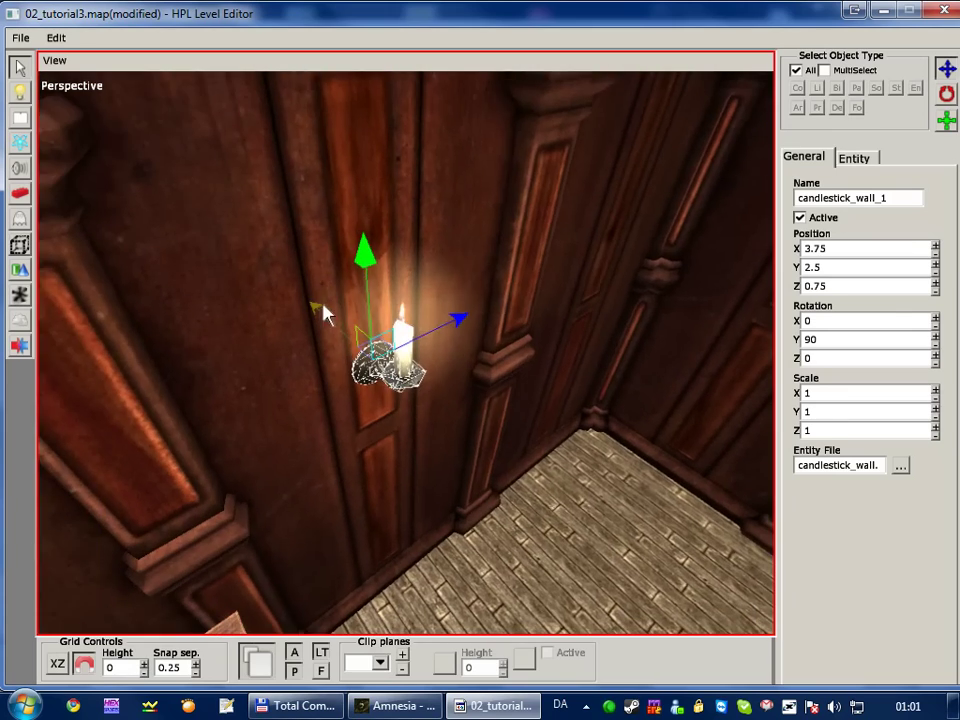
{"action": "left_click_drag", "start_coordinate": [366, 268], "coordinate": [362, 199]}
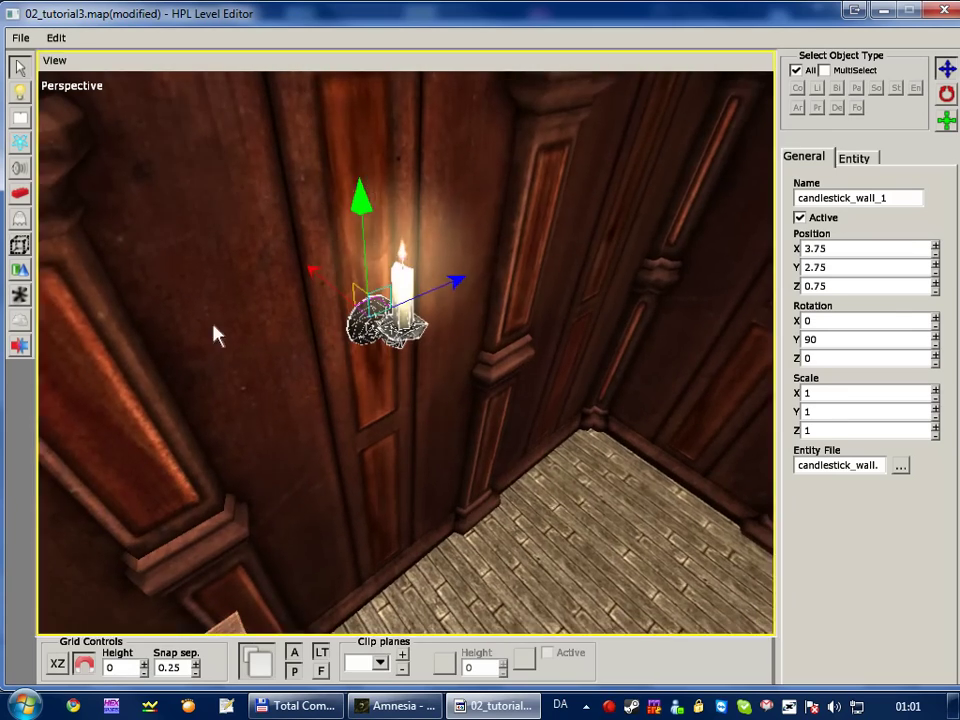
{"action": "mouse_move", "coordinate": [214, 332]}
{"action": "middle_mouse_down"}
{"action": "mouse_move", "coordinate": [251, 336]}
{"action": "mouse_move", "coordinate": [279, 304]}
{"action": "mouse_move", "coordinate": [305, 388]}
{"action": "mouse_move", "coordinate": [400, 274]}
{"action": "middle_mouse_up"}
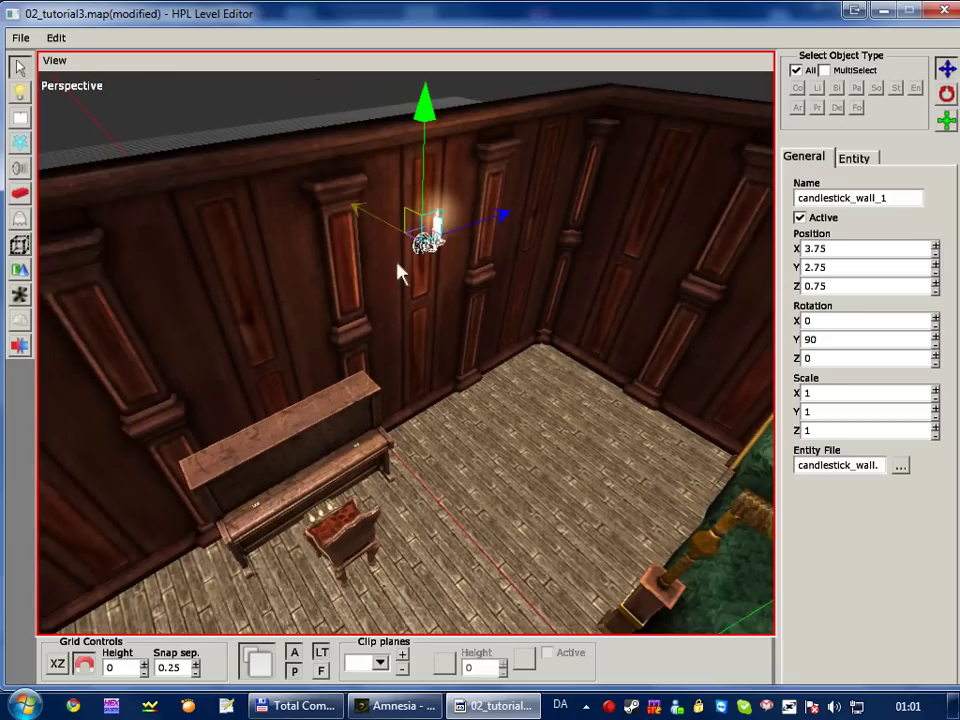
Step: Duplicate the wall candlestick and shift the copy along the wall to Z -1.25
{"action": "key", "text": "ctrl+d"}
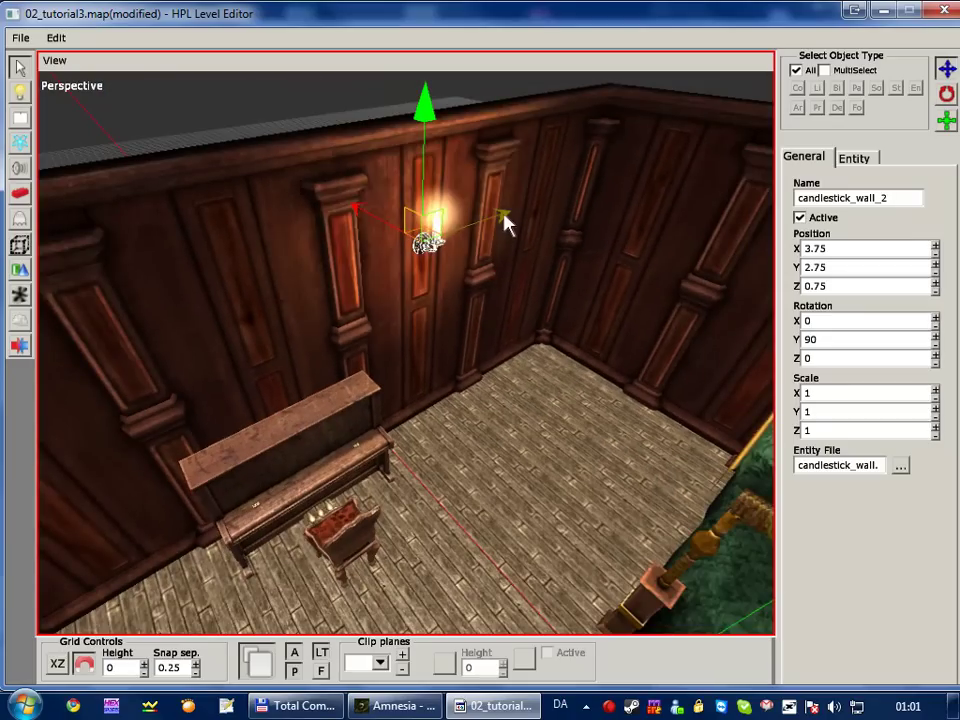
{"action": "mouse_move", "coordinate": [506, 222]}
{"action": "left_mouse_down"}
{"action": "mouse_move", "coordinate": [396, 252]}
{"action": "mouse_move", "coordinate": [297, 262]}
{"action": "left_mouse_up"}
{"action": "left_click", "coordinate": [418, 317]}
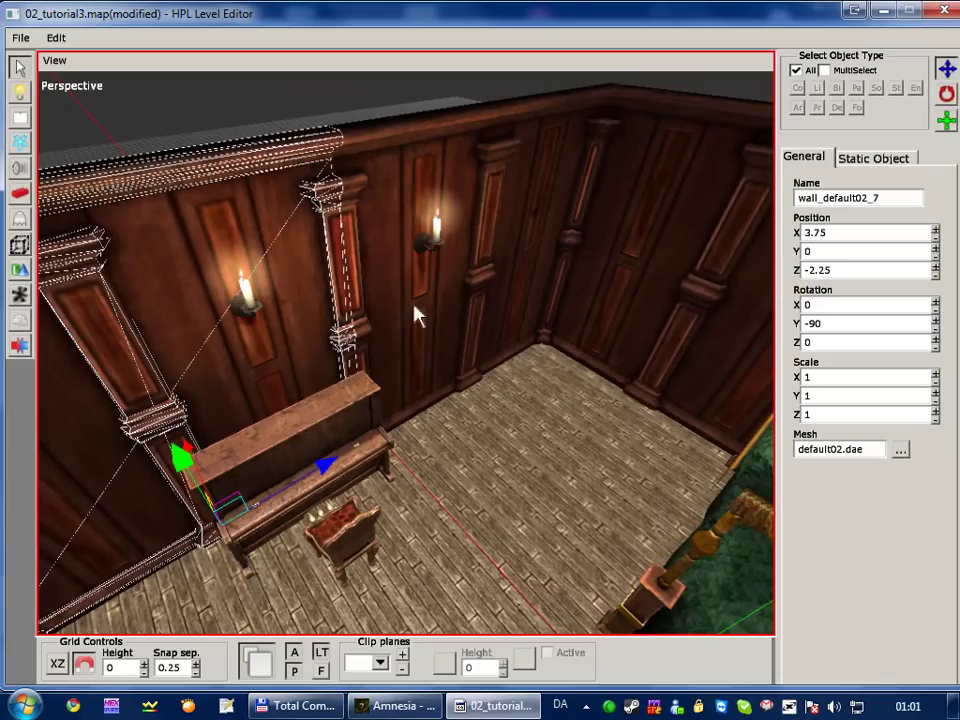
{"action": "key", "text": "ctrl+z"}
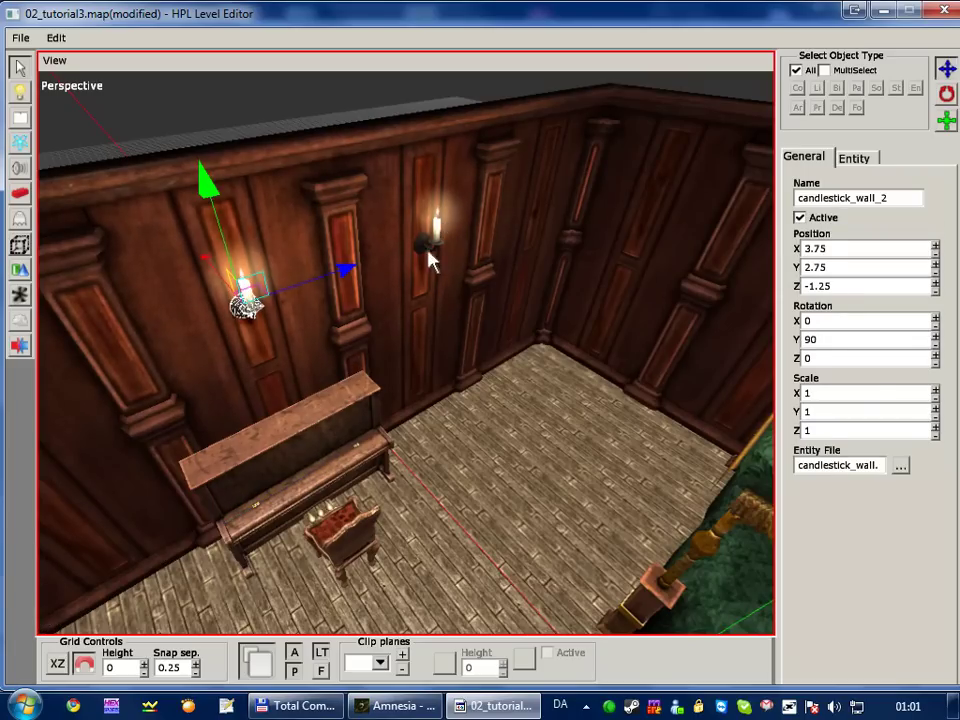
Step: Box-select everything around the piano wall
{"action": "mouse_move", "coordinate": [429, 261]}
{"action": "middle_mouse_down"}
{"action": "mouse_move", "coordinate": [388, 328]}
{"action": "mouse_move", "coordinate": [487, 382]}
{"action": "mouse_move", "coordinate": [476, 336]}
{"action": "middle_mouse_up"}
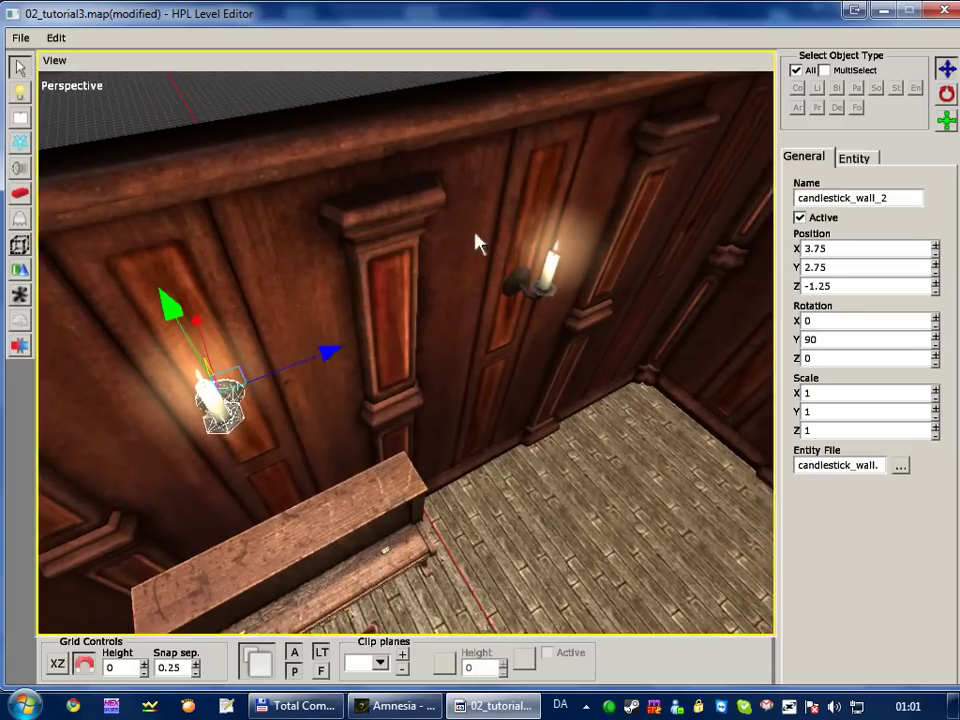
{"action": "scroll", "coordinate": [476, 240], "scroll_direction": "down", "scroll_amount": 3}
{"action": "scroll", "coordinate": [467, 257], "scroll_direction": "down", "scroll_amount": 2}
{"action": "mouse_move", "coordinate": [184, 205]}
{"action": "left_mouse_down"}
{"action": "mouse_move", "coordinate": [584, 523]}
{"action": "mouse_move", "coordinate": [576, 521]}
{"action": "left_mouse_up"}
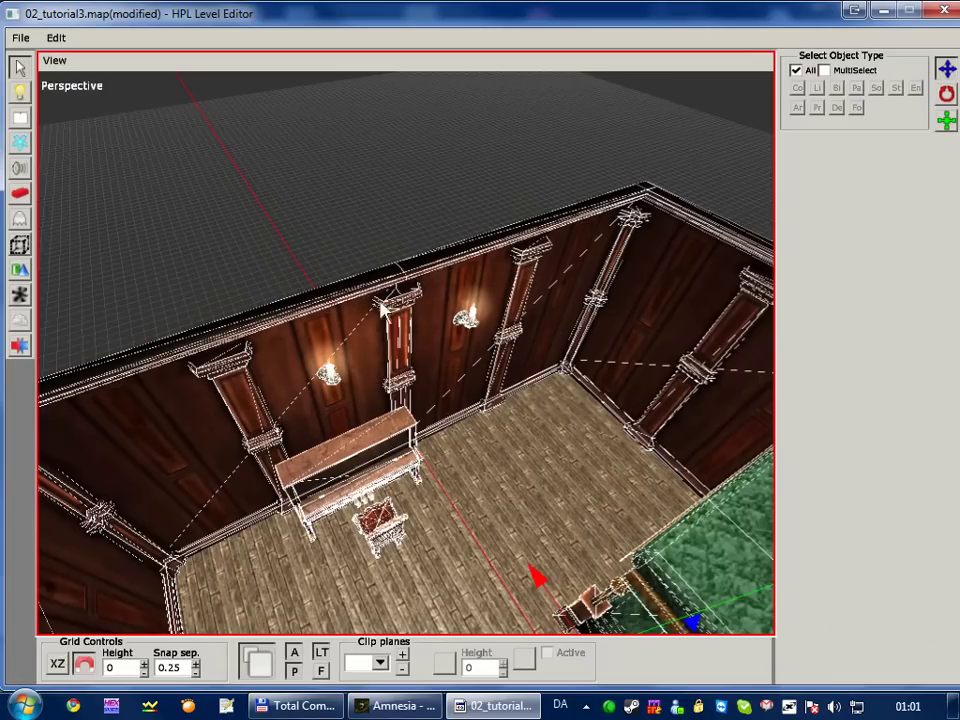
{"action": "left_click", "coordinate": [349, 343]}
{"action": "scroll", "coordinate": [362, 108], "scroll_direction": "up", "scroll_amount": 3}
{"action": "middle_click_drag", "start_coordinate": [362, 108], "coordinate": [296, 368]}
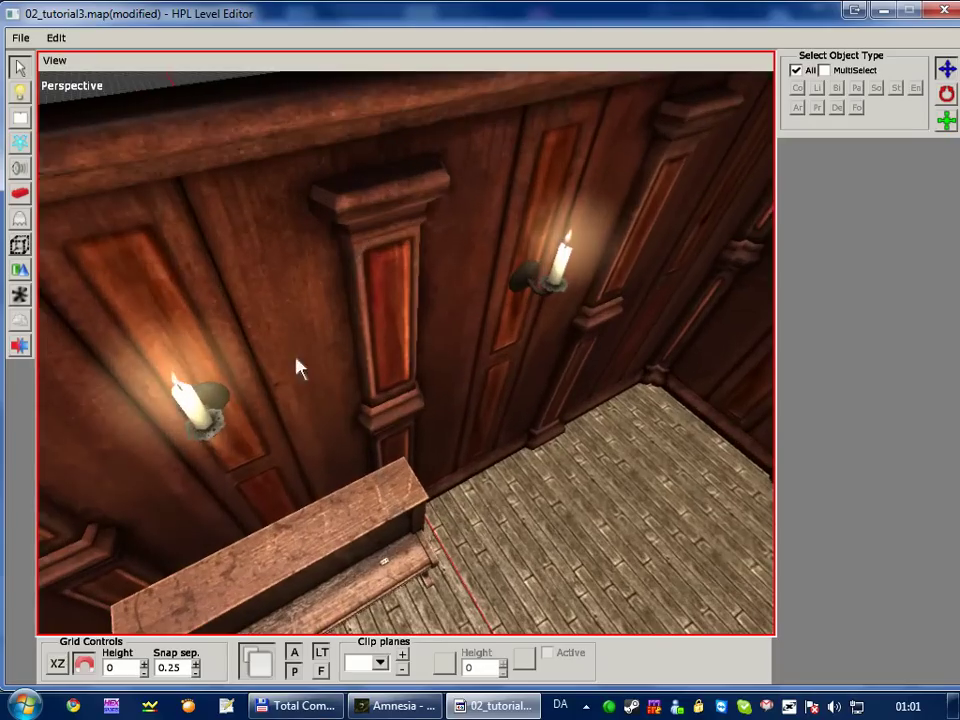
{"action": "left_click", "coordinate": [205, 405]}
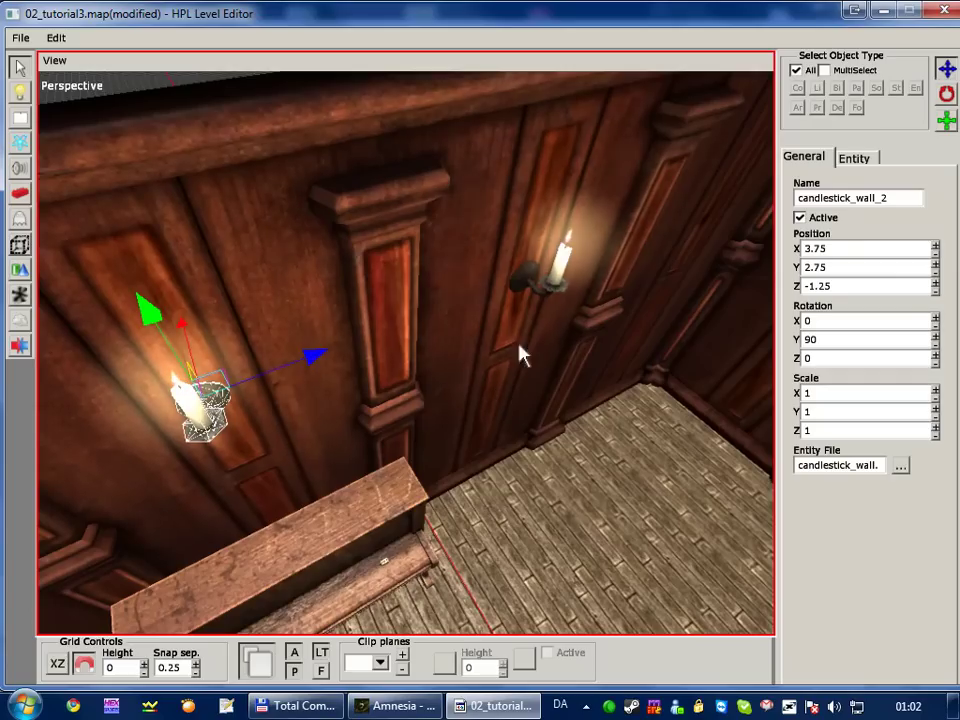
{"action": "left_click", "coordinate": [553, 288], "text": "ctrl"}
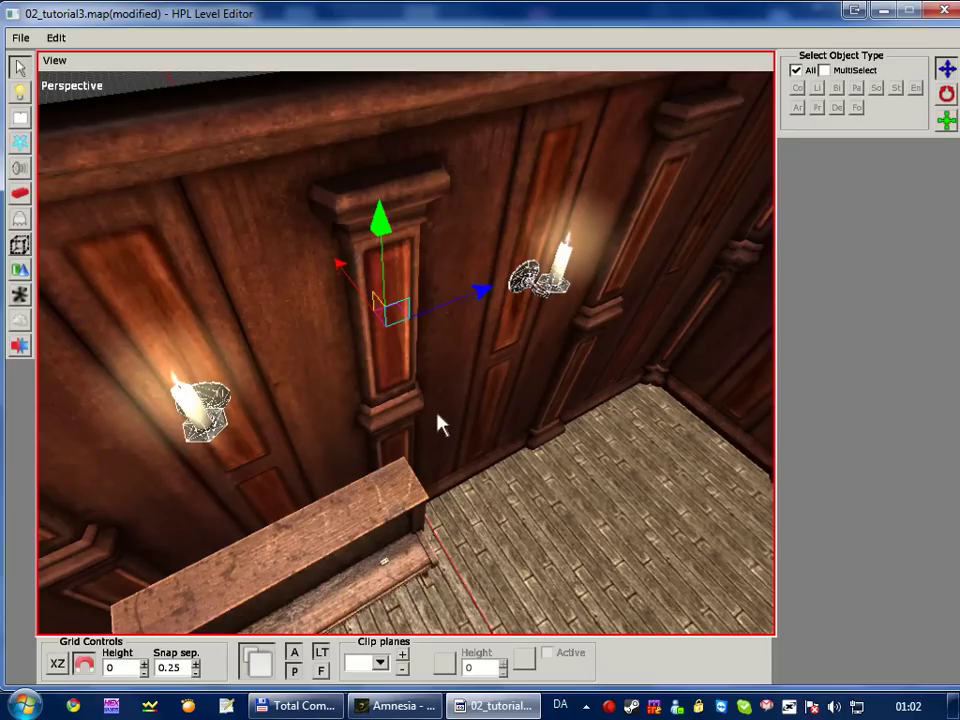
{"action": "left_click", "coordinate": [399, 506]}
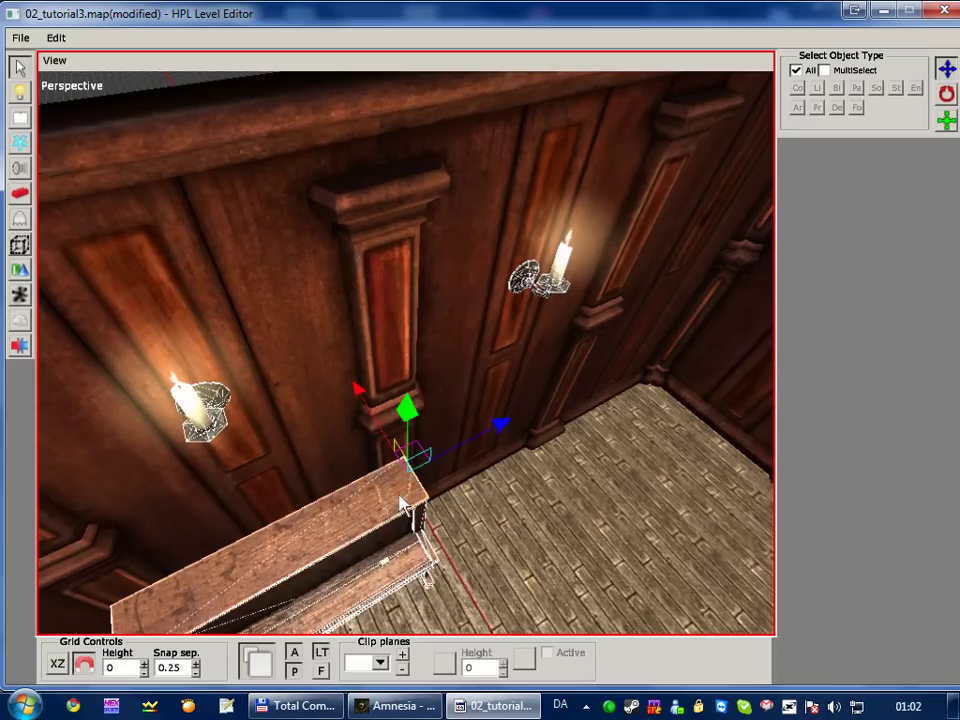
{"action": "left_click_drag", "start_coordinate": [348, 388], "coordinate": [476, 369], "text": "ctrl"}
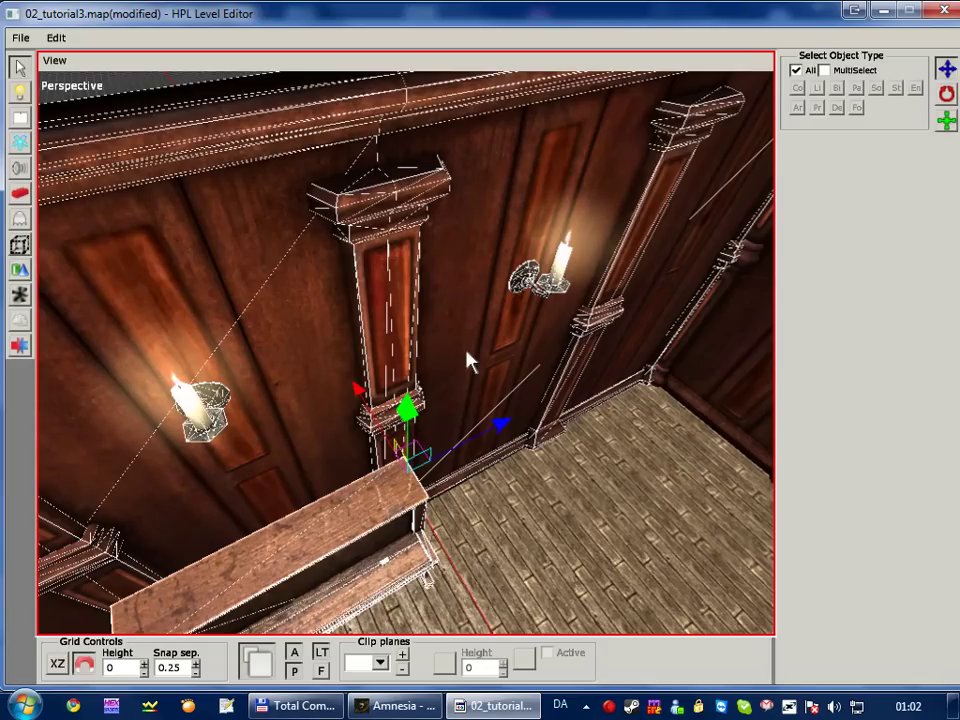
{"action": "left_click", "coordinate": [466, 357], "text": "ctrl"}
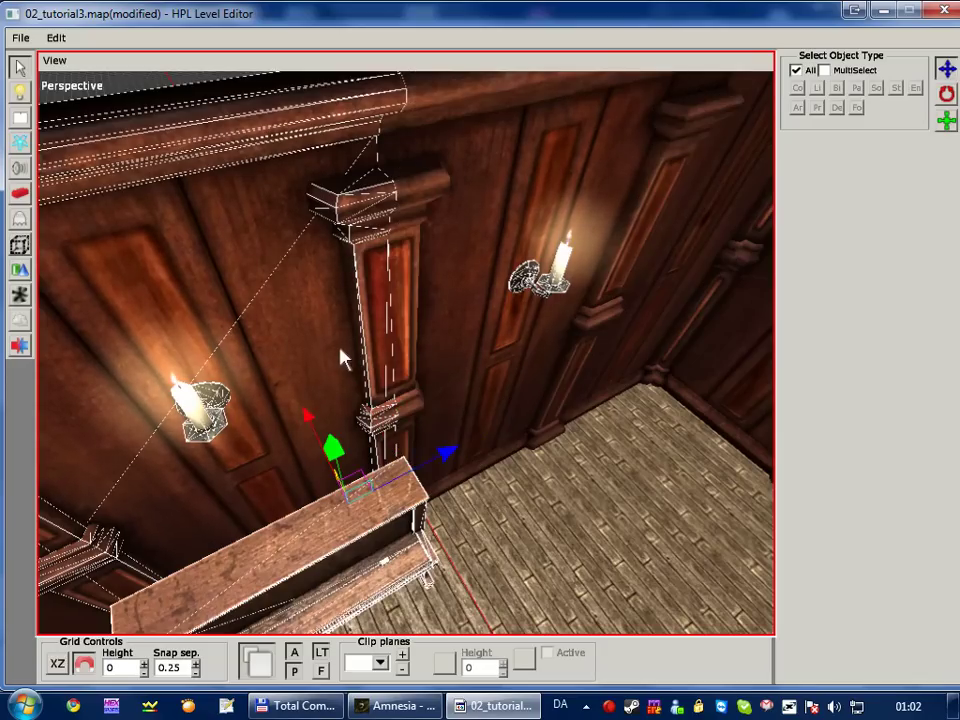
{"action": "left_click", "coordinate": [338, 375], "text": "ctrl"}
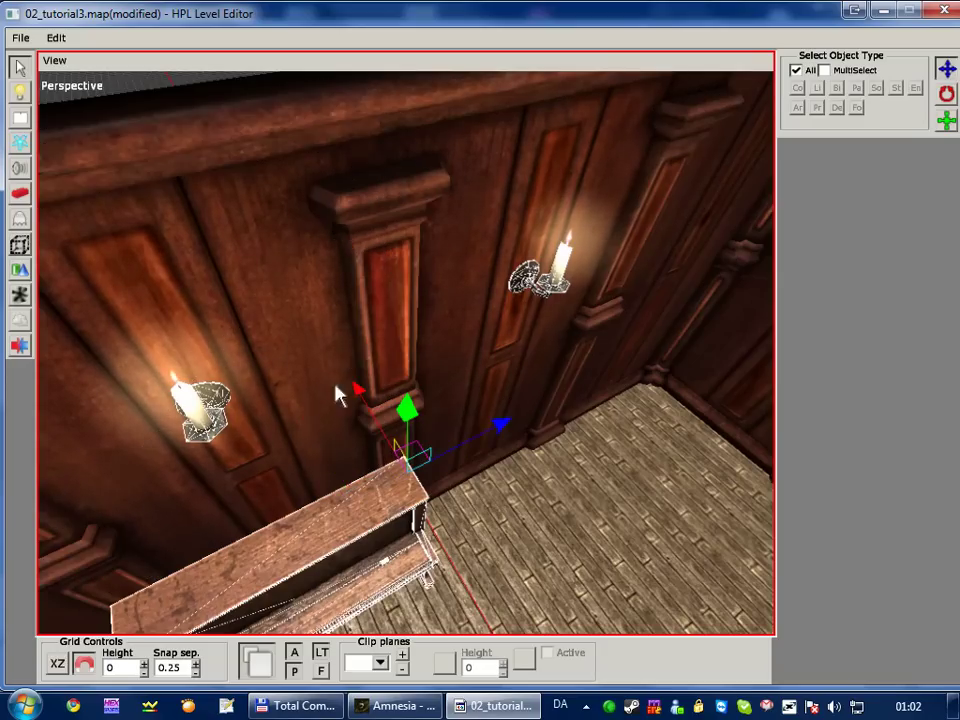
{"action": "left_click", "coordinate": [330, 537], "text": "ctrl"}
{"action": "left_click", "coordinate": [330, 537], "text": "ctrl"}
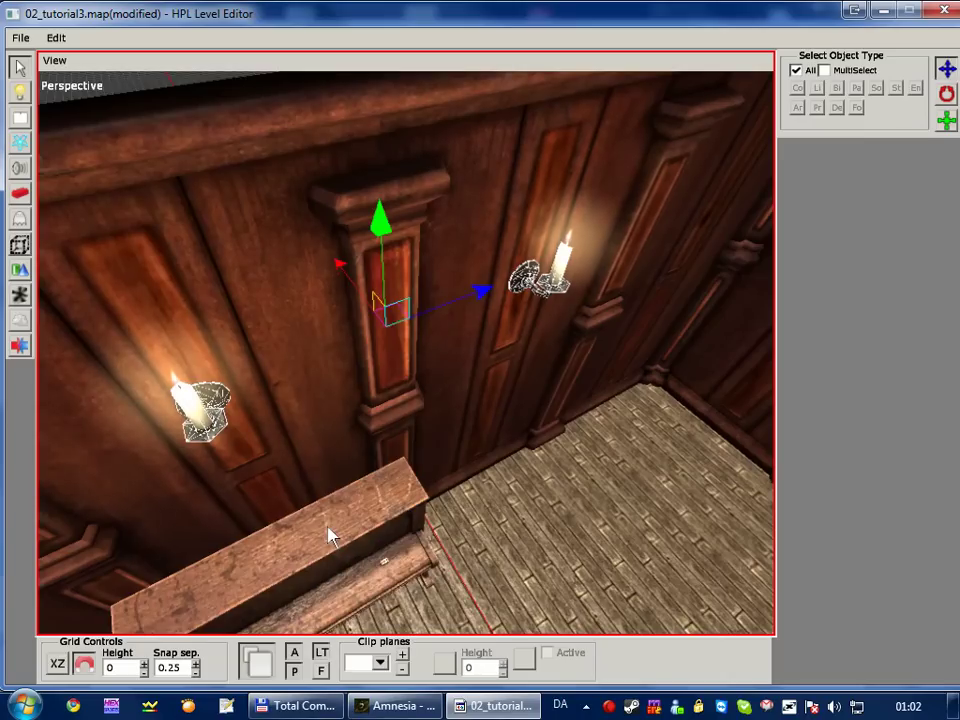
{"action": "left_click", "coordinate": [331, 536], "text": "ctrl"}
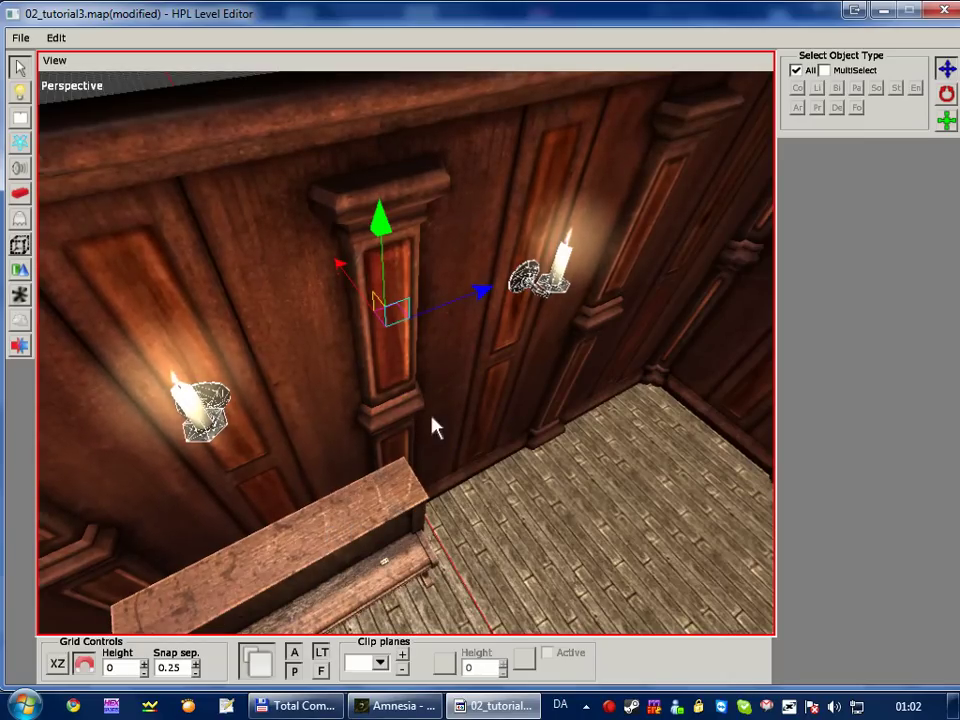
Step: Slide the piano-wall light along X to the small chest between the two wall candles
{"action": "left_click_drag", "start_coordinate": [435, 428], "coordinate": [297, 440], "text": "alt"}
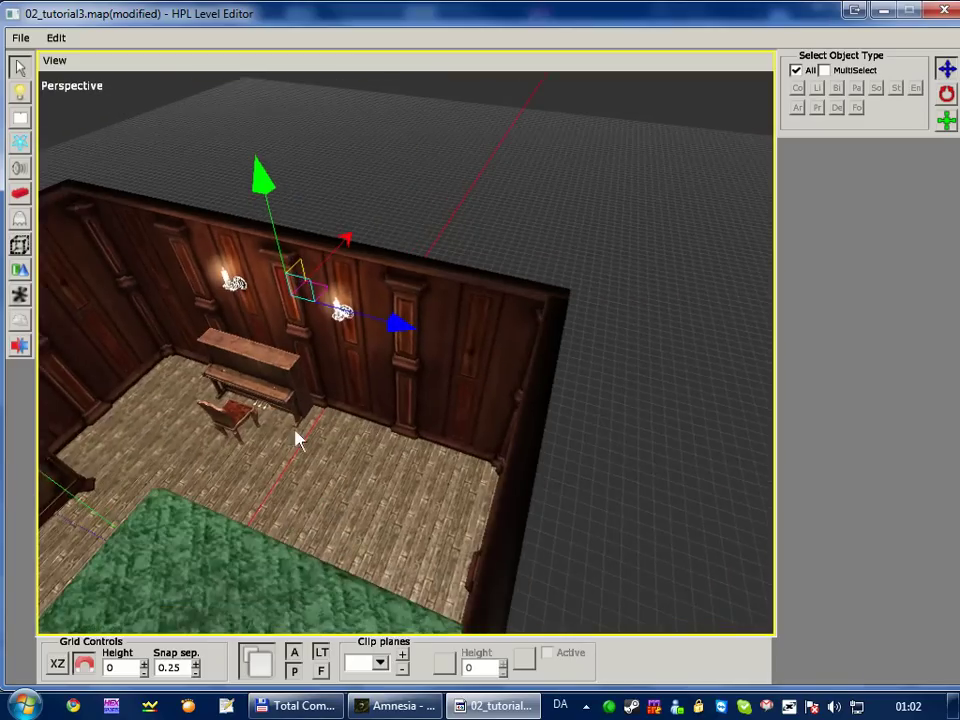
{"action": "left_click_drag", "start_coordinate": [297, 440], "coordinate": [274, 435], "text": "alt"}
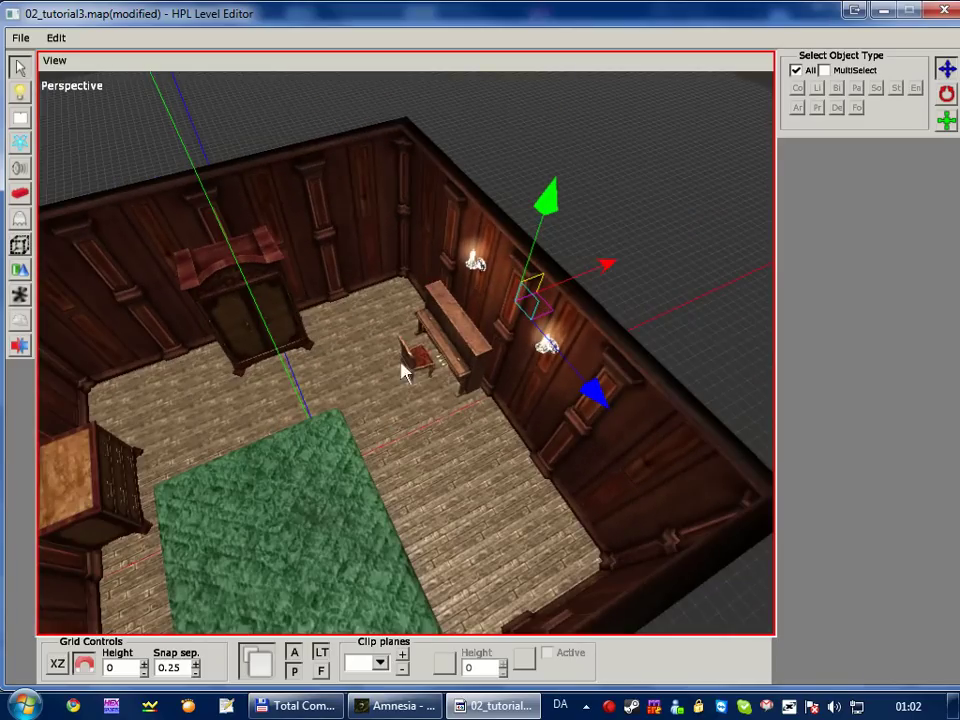
{"action": "mouse_move", "coordinate": [610, 275]}
{"action": "left_mouse_down"}
{"action": "mouse_move", "coordinate": [257, 385]}
{"action": "mouse_move", "coordinate": [453, 390]}
{"action": "left_mouse_up"}
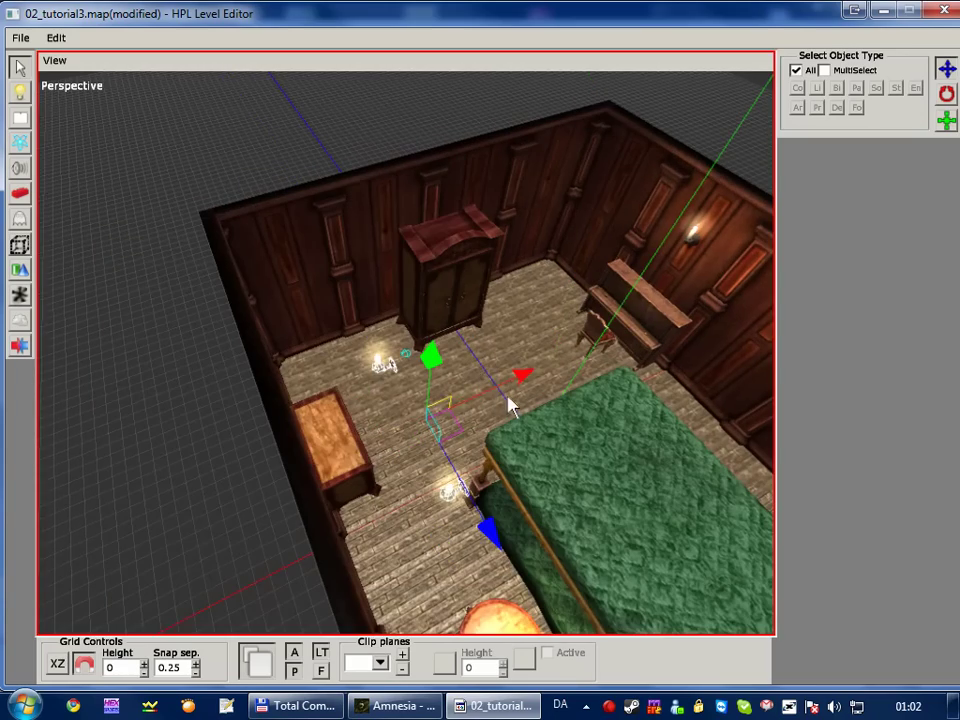
{"action": "mouse_move", "coordinate": [514, 384]}
{"action": "left_mouse_down"}
{"action": "mouse_move", "coordinate": [447, 407]}
{"action": "mouse_move", "coordinate": [467, 214]}
{"action": "mouse_move", "coordinate": [399, 332]}
{"action": "mouse_move", "coordinate": [264, 433]}
{"action": "mouse_move", "coordinate": [465, 425]}
{"action": "mouse_move", "coordinate": [495, 437]}
{"action": "mouse_move", "coordinate": [343, 450]}
{"action": "mouse_move", "coordinate": [422, 456]}
{"action": "mouse_move", "coordinate": [507, 322]}
{"action": "mouse_move", "coordinate": [439, 467]}
{"action": "mouse_move", "coordinate": [426, 467]}
{"action": "mouse_move", "coordinate": [436, 470]}
{"action": "mouse_move", "coordinate": [456, 446]}
{"action": "left_mouse_up"}
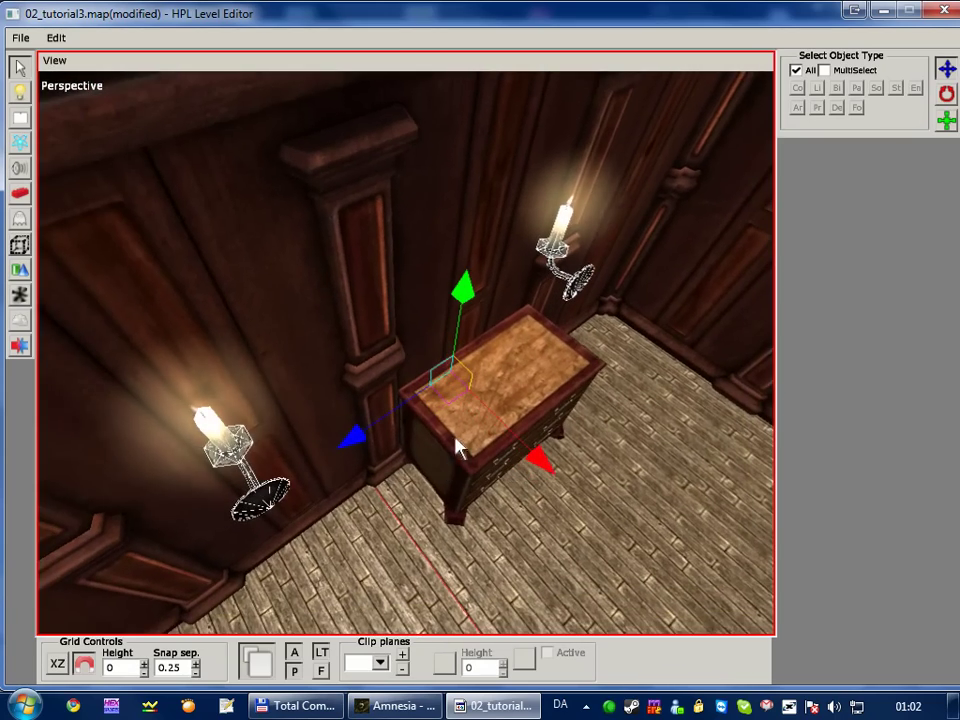
{"action": "key", "text": "e"}
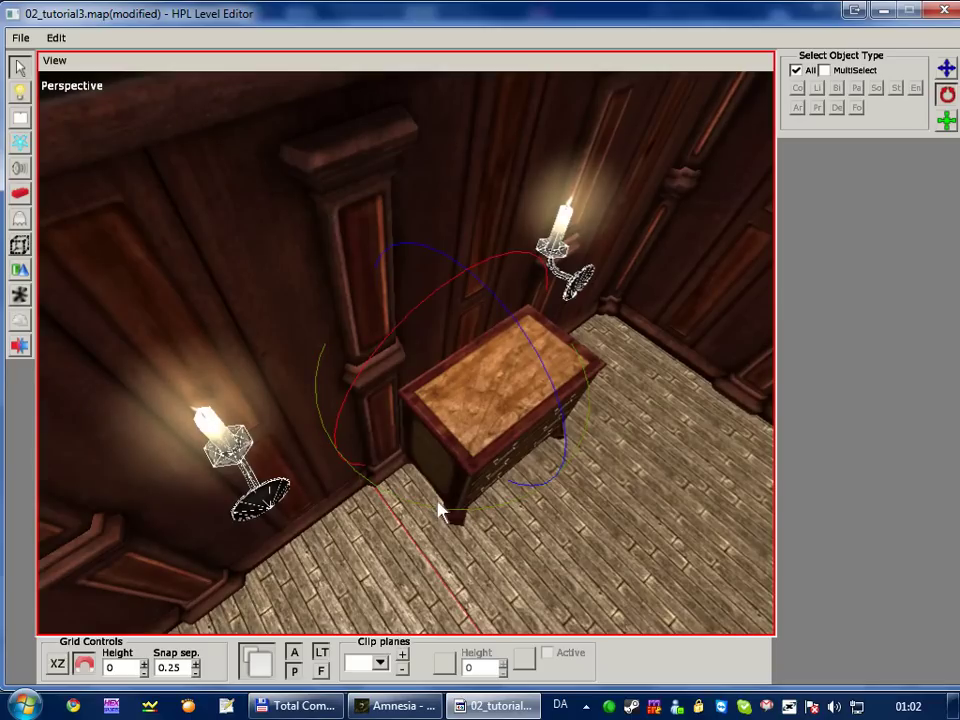
{"action": "mouse_move", "coordinate": [443, 514]}
{"action": "left_mouse_down", "text": "alt"}
{"action": "mouse_move", "coordinate": [513, 510]}
{"action": "mouse_move", "coordinate": [422, 497]}
{"action": "mouse_move", "coordinate": [521, 493]}
{"action": "mouse_move", "coordinate": [392, 493]}
{"action": "mouse_move", "coordinate": [504, 506]}
{"action": "mouse_move", "coordinate": [400, 502]}
{"action": "mouse_move", "coordinate": [546, 506]}
{"action": "mouse_move", "coordinate": [381, 497]}
{"action": "mouse_move", "coordinate": [456, 497]}
{"action": "mouse_move", "coordinate": [446, 514]}
{"action": "mouse_move", "coordinate": [606, 508]}
{"action": "mouse_move", "coordinate": [493, 510]}
{"action": "mouse_move", "coordinate": [621, 521]}
{"action": "mouse_move", "coordinate": [414, 514]}
{"action": "left_mouse_up", "text": "alt"}
Step: Group the two wall candles and the chest into Compound_1 via Edit > Create/Destroy Compound
{"action": "left_click", "coordinate": [56, 37]}
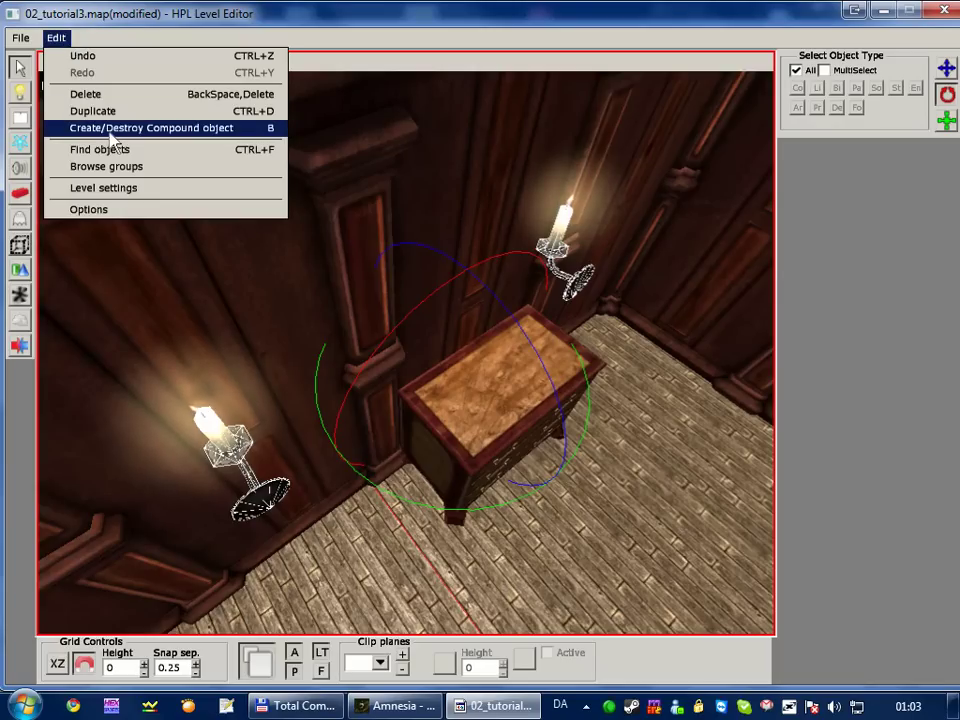
{"action": "left_click", "coordinate": [150, 128]}
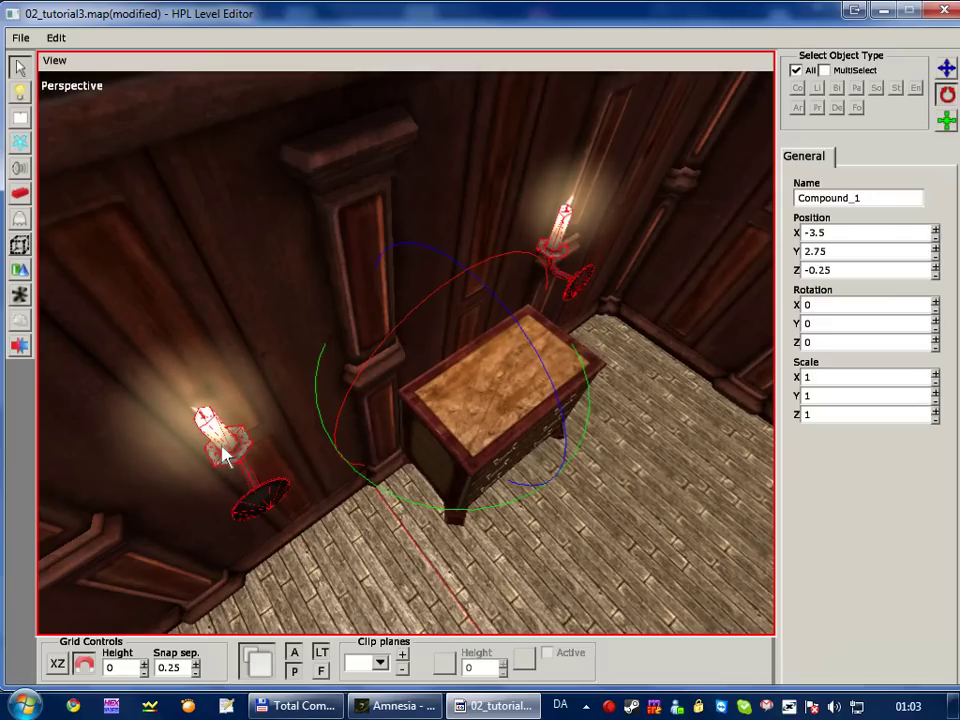
{"action": "key", "text": "t"}
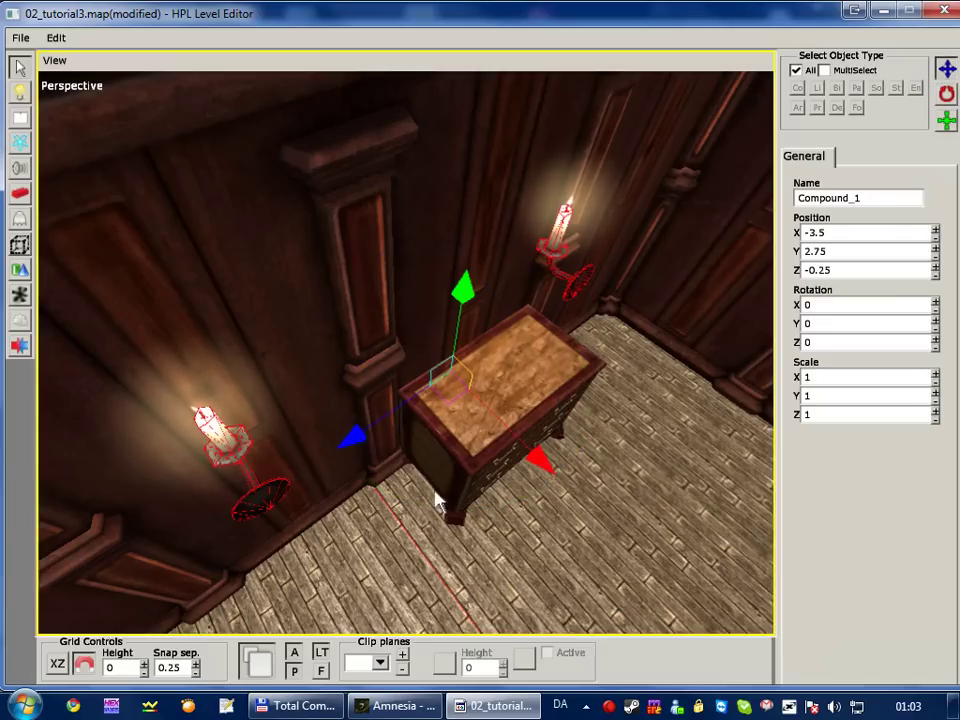
Step: Select Compound_1 and rotate it a half turn to 180, 0, 180
{"action": "left_click", "coordinate": [289, 425]}
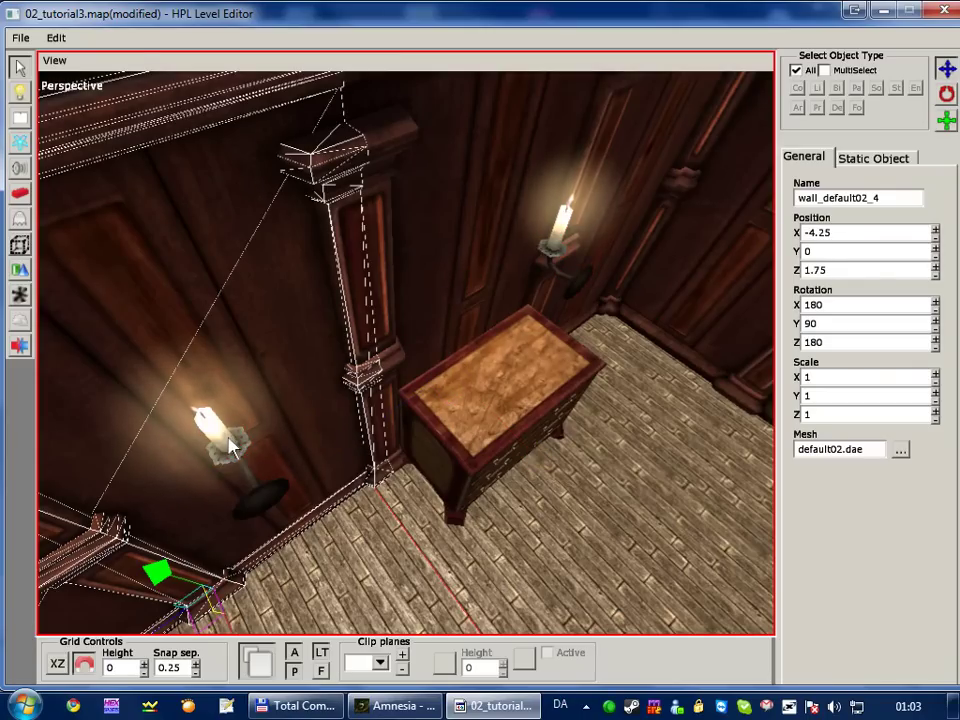
{"action": "left_click", "coordinate": [488, 372]}
{"action": "key", "text": "r"}
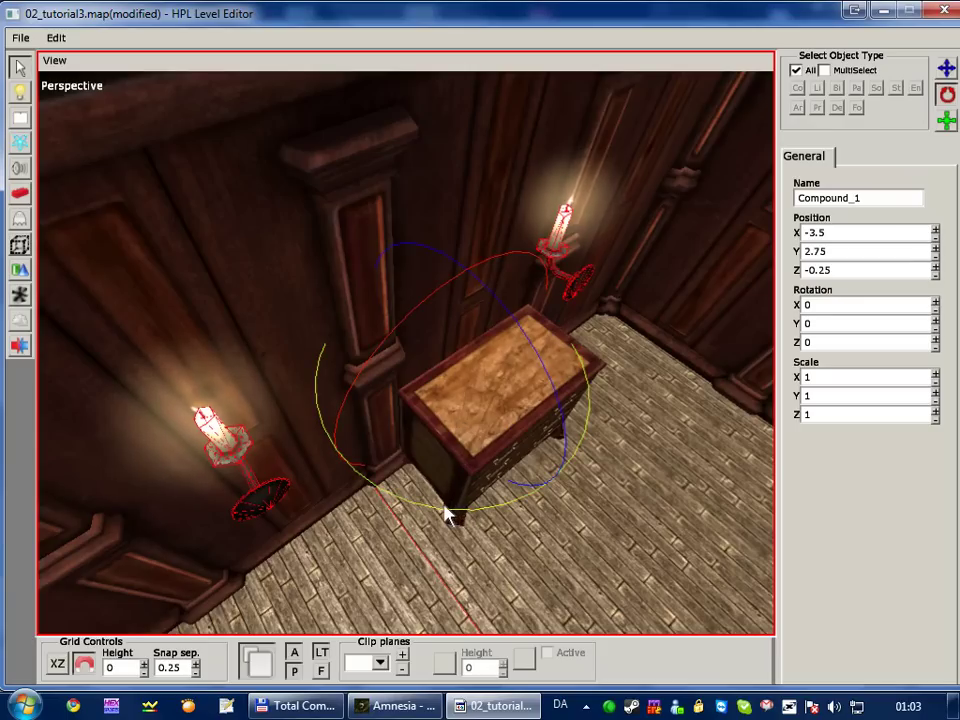
{"action": "mouse_move", "coordinate": [448, 510]}
{"action": "left_mouse_down"}
{"action": "mouse_move", "coordinate": [668, 494]}
{"action": "mouse_move", "coordinate": [746, 471]}
{"action": "left_mouse_up"}
{"action": "middle_click_drag", "start_coordinate": [735, 469], "coordinate": [490, 487]}
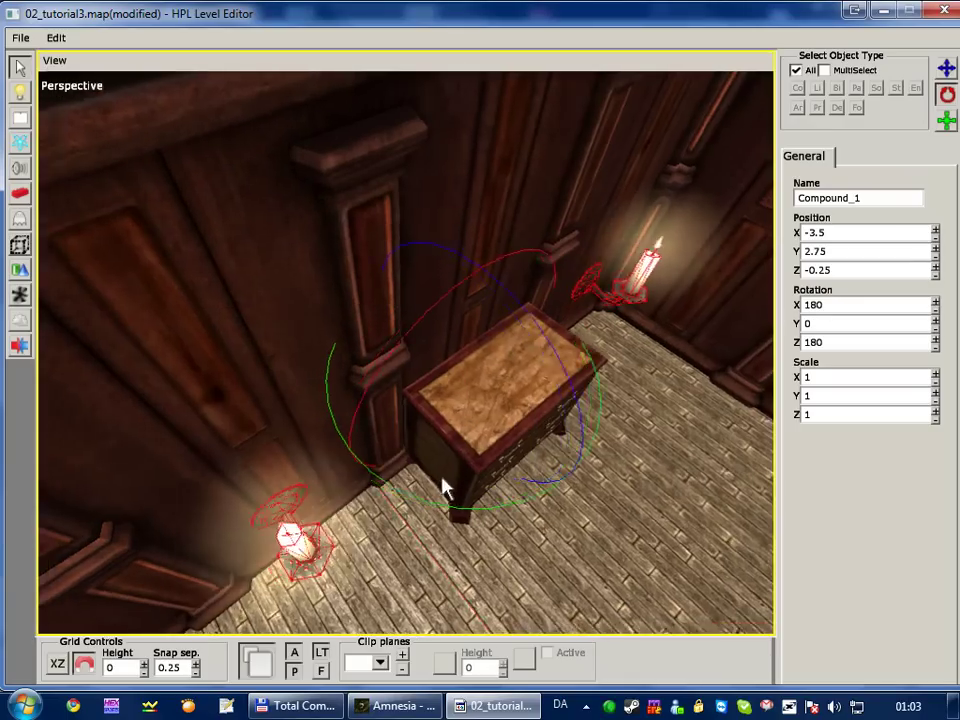
Step: Shift the compound along X to -4.25, against the wall beside the chest
{"action": "key", "text": "t"}
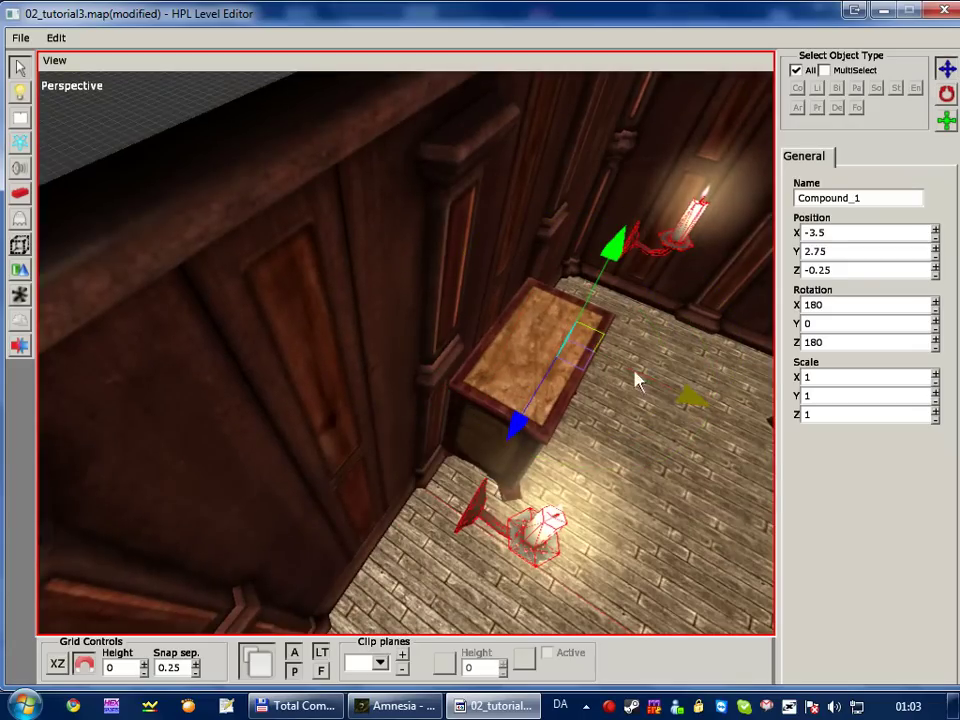
{"action": "left_click_drag", "start_coordinate": [690, 396], "coordinate": [532, 347]}
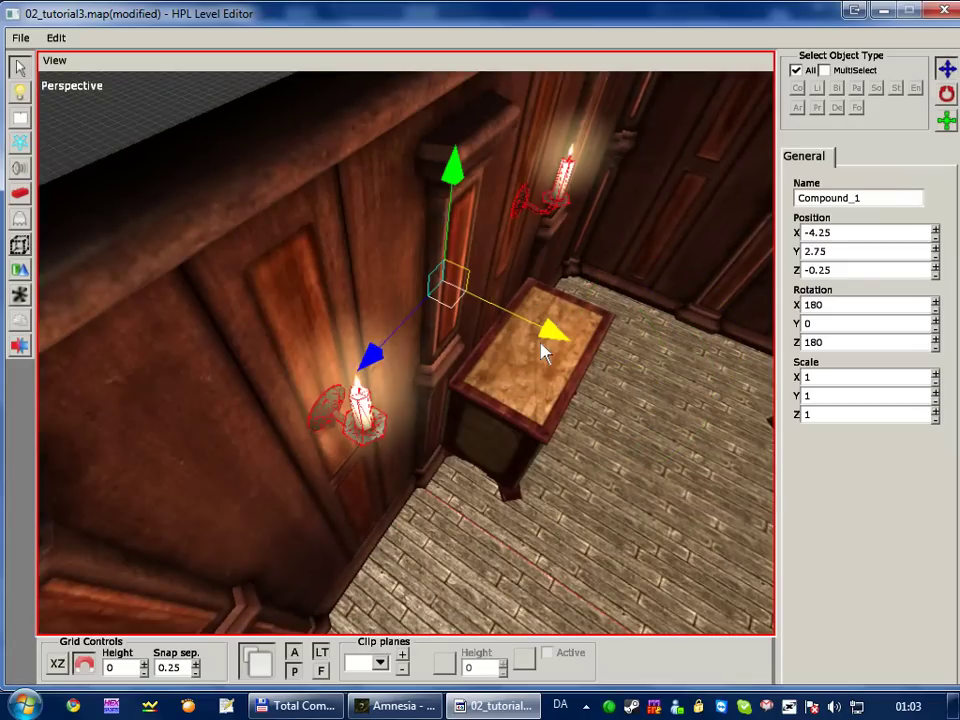
{"action": "mouse_move", "coordinate": [532, 347]}
{"action": "middle_mouse_down"}
{"action": "mouse_move", "coordinate": [483, 398]}
{"action": "mouse_move", "coordinate": [494, 397]}
{"action": "middle_mouse_up"}
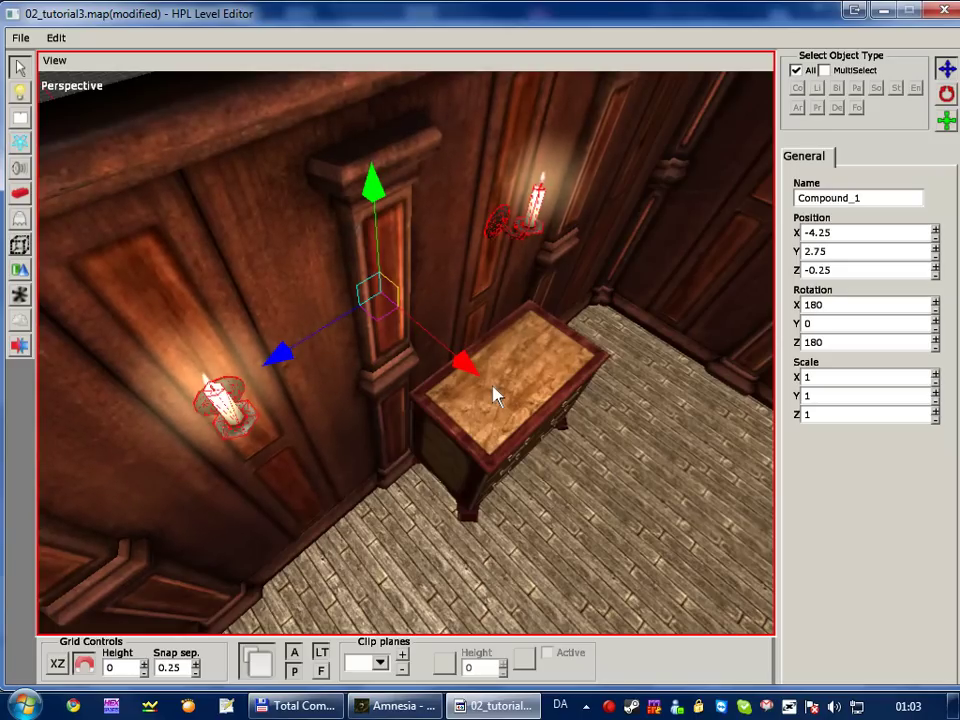
{"action": "key", "text": "Escape"}
{"action": "left_click", "coordinate": [437, 422]}
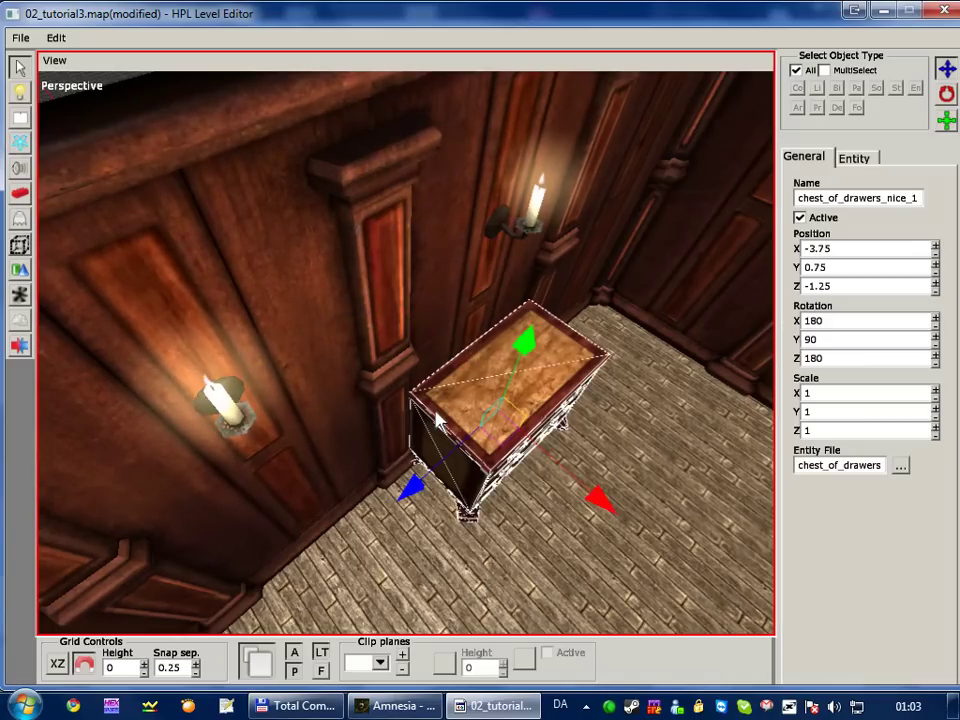
{"action": "mouse_move", "coordinate": [437, 422]}
{"action": "middle_mouse_down"}
{"action": "mouse_move", "coordinate": [362, 620]}
{"action": "mouse_move", "coordinate": [414, 536]}
{"action": "mouse_move", "coordinate": [304, 285]}
{"action": "mouse_move", "coordinate": [307, 413]}
{"action": "mouse_move", "coordinate": [121, 104]}
{"action": "middle_mouse_up"}
{"action": "left_click_drag", "start_coordinate": [117, 94], "coordinate": [726, 630]}
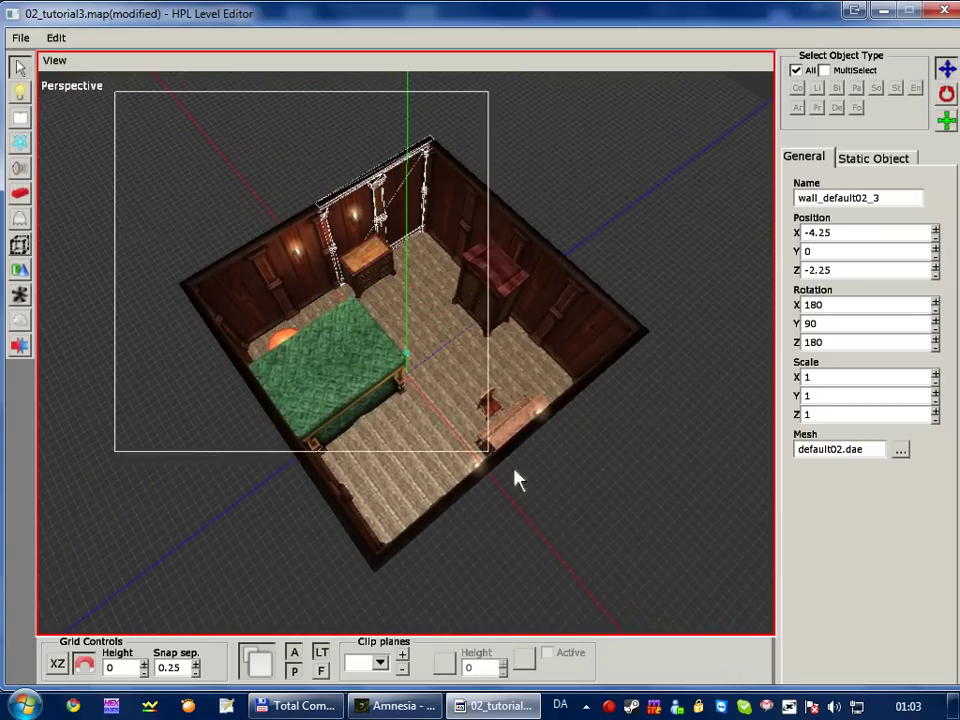
{"action": "key", "text": "e"}
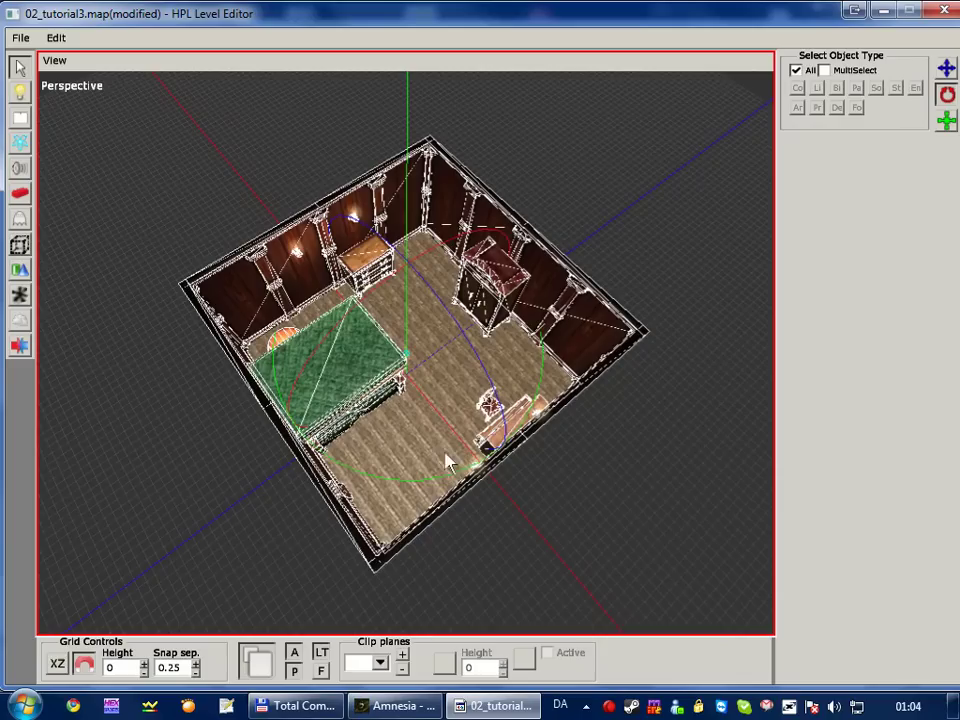
{"action": "left_click_drag", "start_coordinate": [420, 484], "coordinate": [507, 480]}
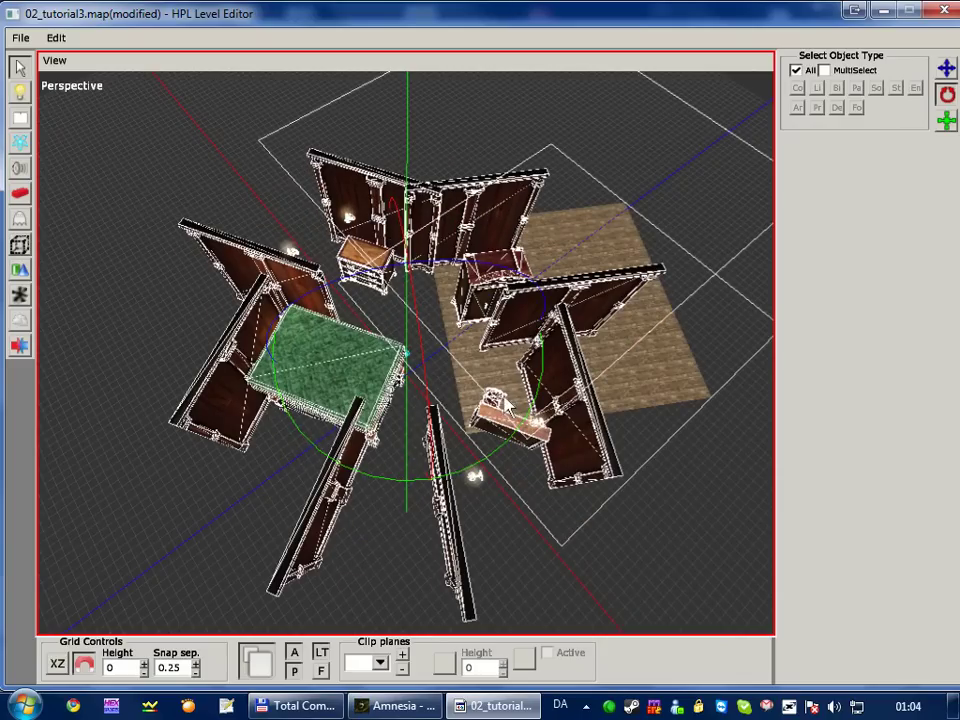
{"action": "key", "text": "ctrl+z"}
{"action": "key", "text": "ctrl+g"}
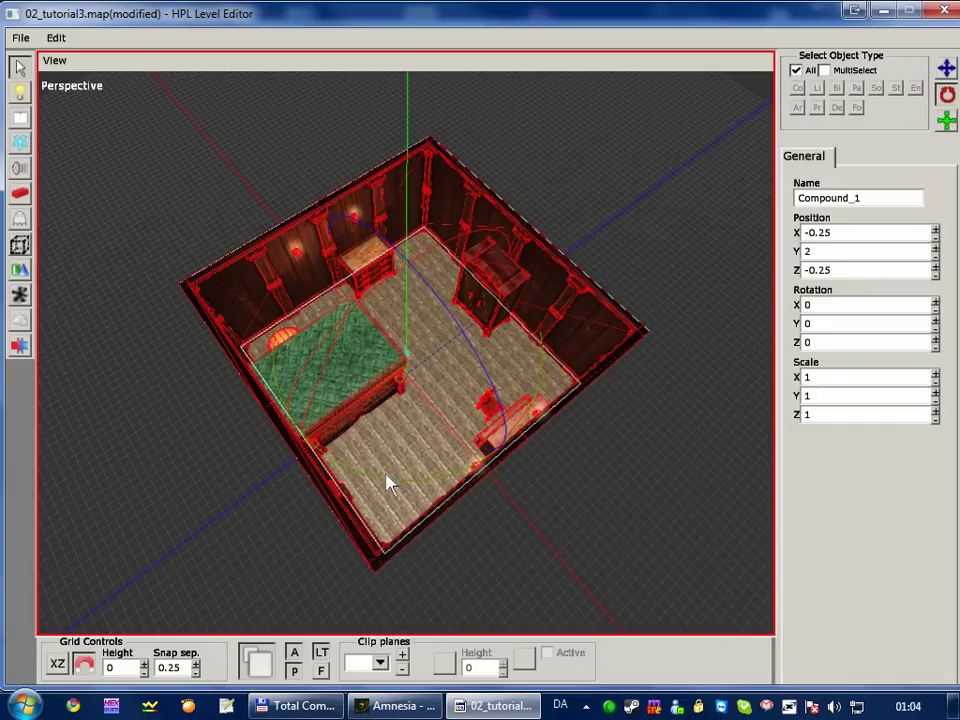
{"action": "mouse_move", "coordinate": [388, 482]}
{"action": "left_mouse_down"}
{"action": "mouse_move", "coordinate": [514, 467]}
{"action": "mouse_move", "coordinate": [557, 424]}
{"action": "mouse_move", "coordinate": [321, 439]}
{"action": "mouse_move", "coordinate": [214, 392]}
{"action": "left_mouse_up"}
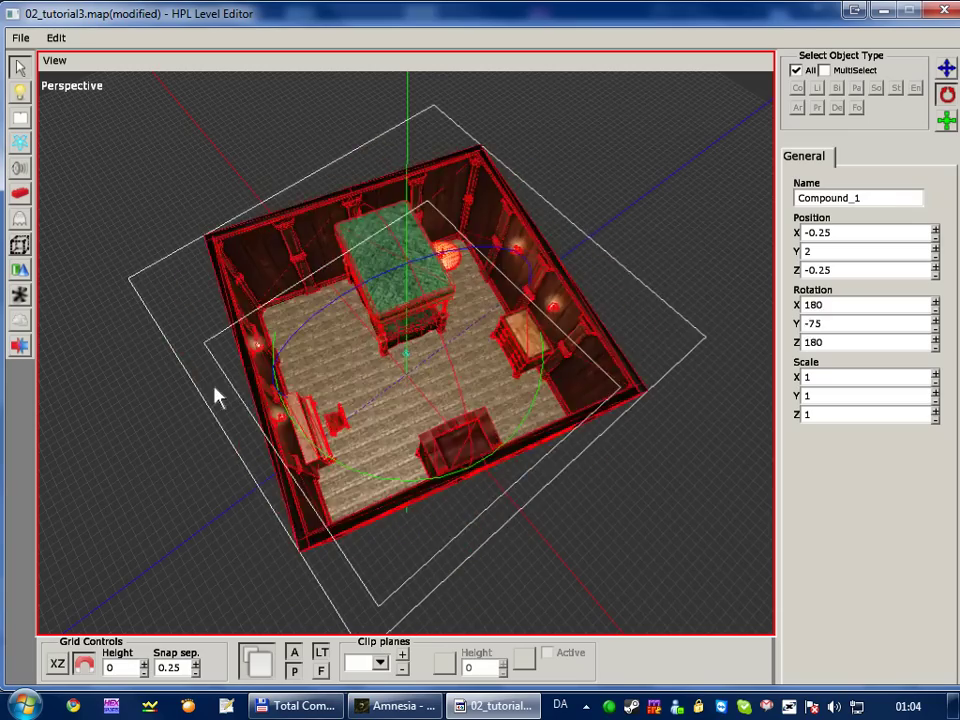
{"action": "key", "text": "ctrl+z"}
{"action": "key", "text": "ctrl+z"}
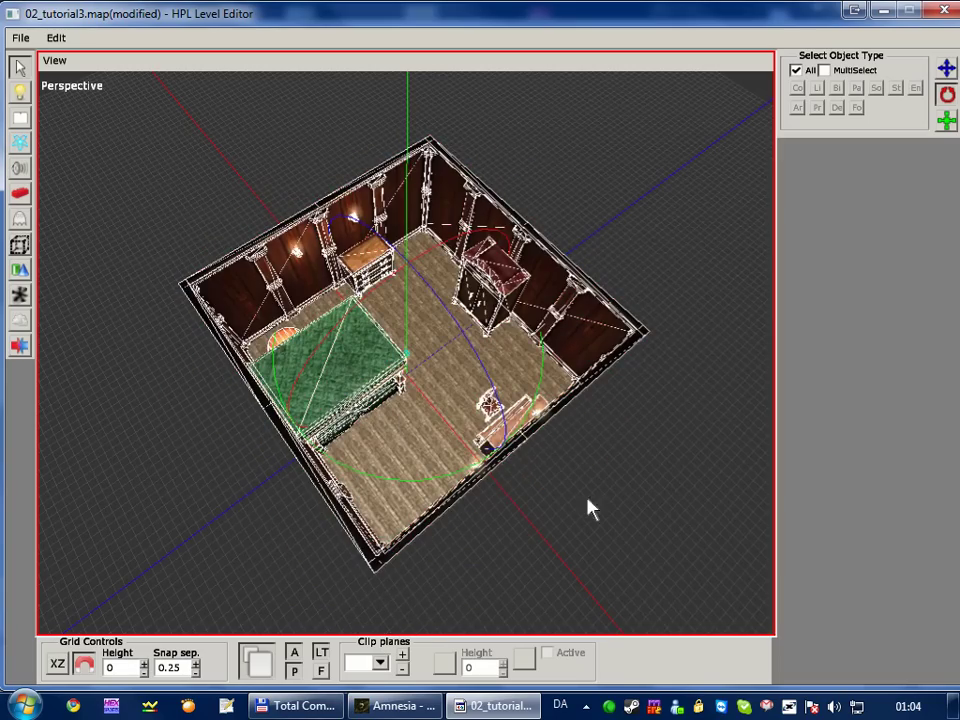
{"action": "left_click", "coordinate": [587, 507]}
{"action": "scroll", "coordinate": [413, 248], "scroll_direction": "up", "scroll_amount": 3}
{"action": "scroll", "coordinate": [465, 397], "scroll_direction": "up", "scroll_amount": 3}
{"action": "mouse_move", "coordinate": [465, 397]}
{"action": "middle_mouse_down"}
{"action": "mouse_move", "coordinate": [349, 336]}
{"action": "mouse_move", "coordinate": [174, 302]}
{"action": "mouse_move", "coordinate": [182, 290]}
{"action": "middle_mouse_up"}
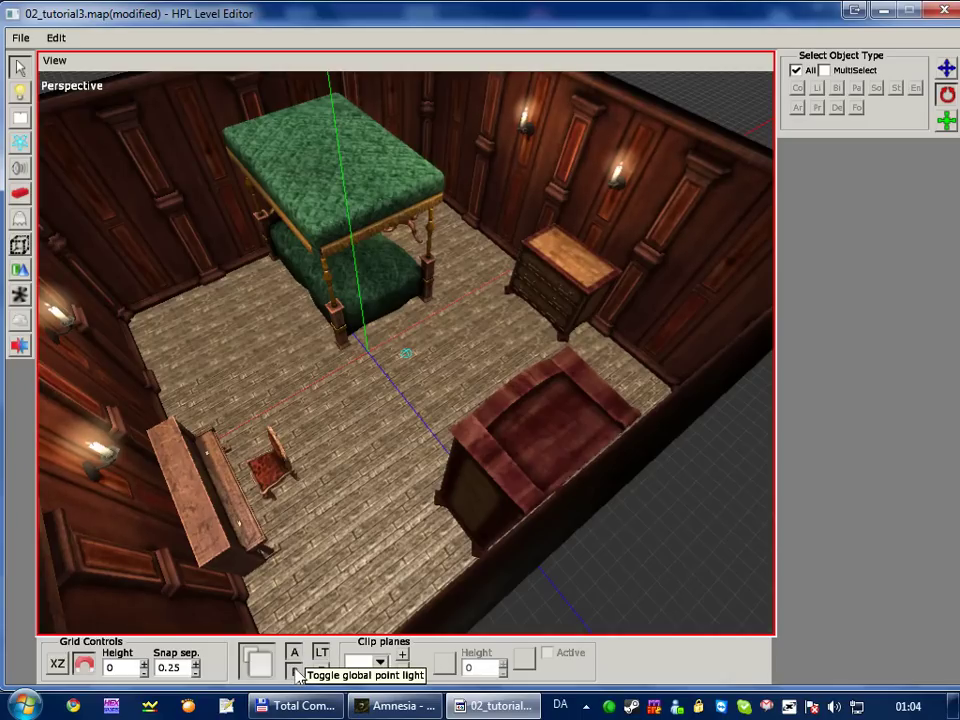
Step: Turn off the global point and ambient preview lights so only the candles light the room
{"action": "left_click", "coordinate": [294, 670]}
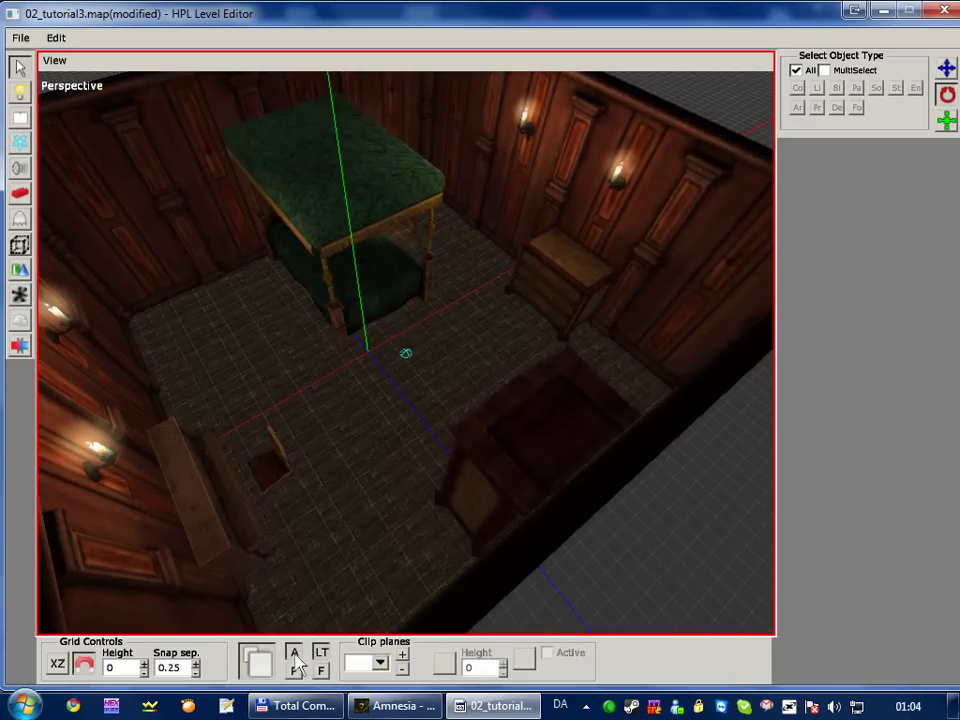
{"action": "left_click", "coordinate": [294, 652]}
{"action": "mouse_move", "coordinate": [371, 476]}
{"action": "left_mouse_down", "text": "alt"}
{"action": "mouse_move", "coordinate": [404, 468]}
{"action": "mouse_move", "coordinate": [407, 476]}
{"action": "mouse_move", "coordinate": [236, 491]}
{"action": "mouse_move", "coordinate": [279, 480]}
{"action": "mouse_move", "coordinate": [266, 464]}
{"action": "left_mouse_up", "text": "alt"}
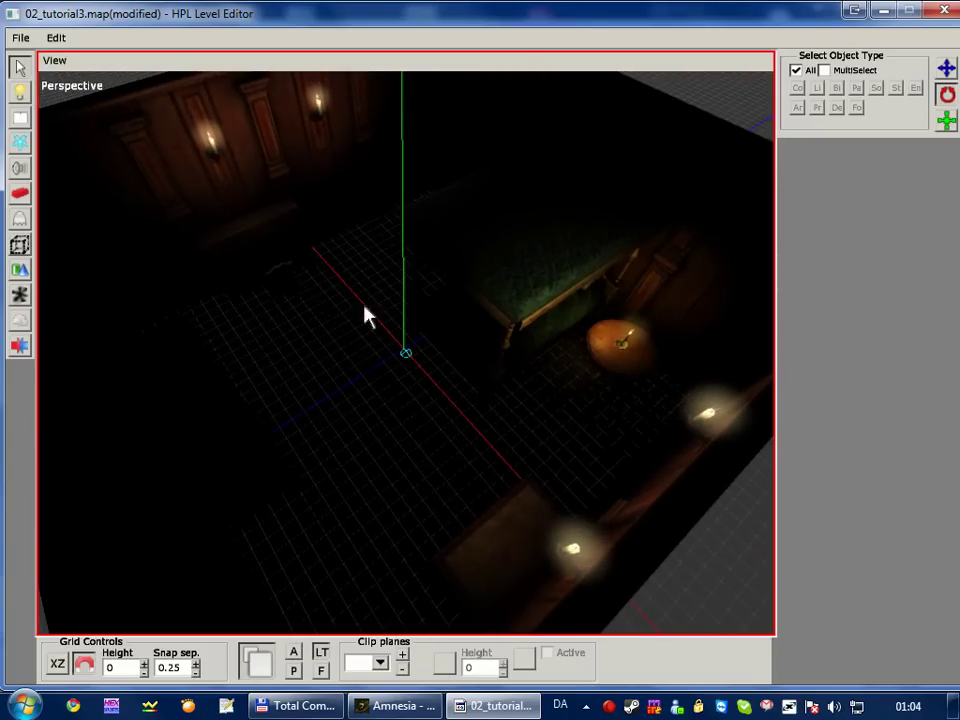
{"action": "mouse_move", "coordinate": [373, 336]}
{"action": "right_mouse_down", "text": "alt"}
{"action": "mouse_move", "coordinate": [368, 411]}
{"action": "mouse_move", "coordinate": [398, 365]}
{"action": "right_mouse_up", "text": "alt"}
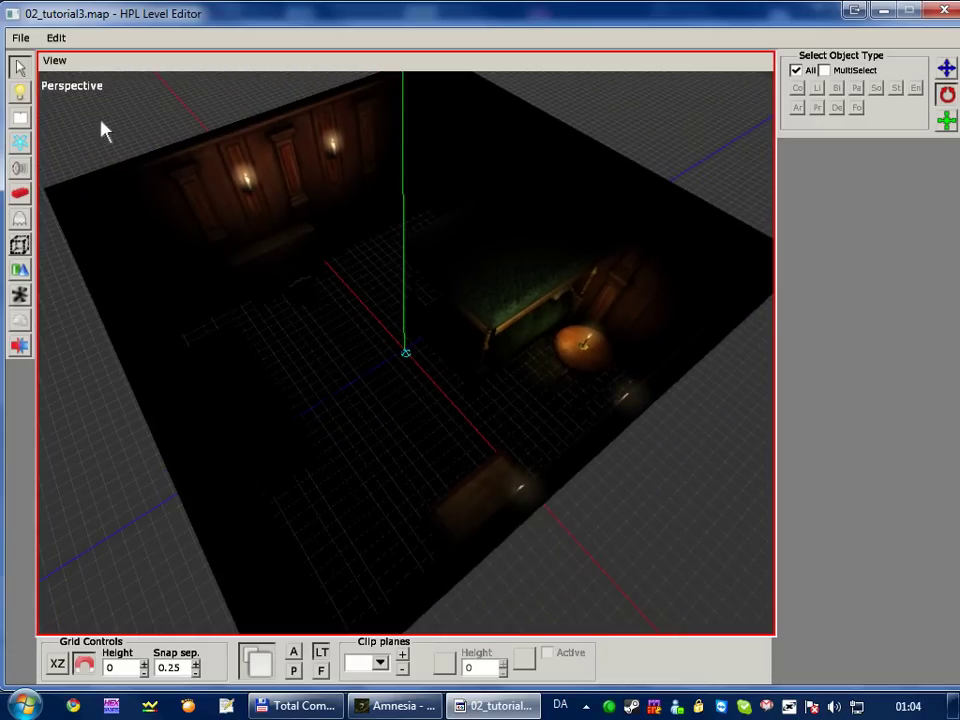
Step: Place a BoxLight near the room's centre with the Lights tool
{"action": "left_click", "coordinate": [19, 92]}
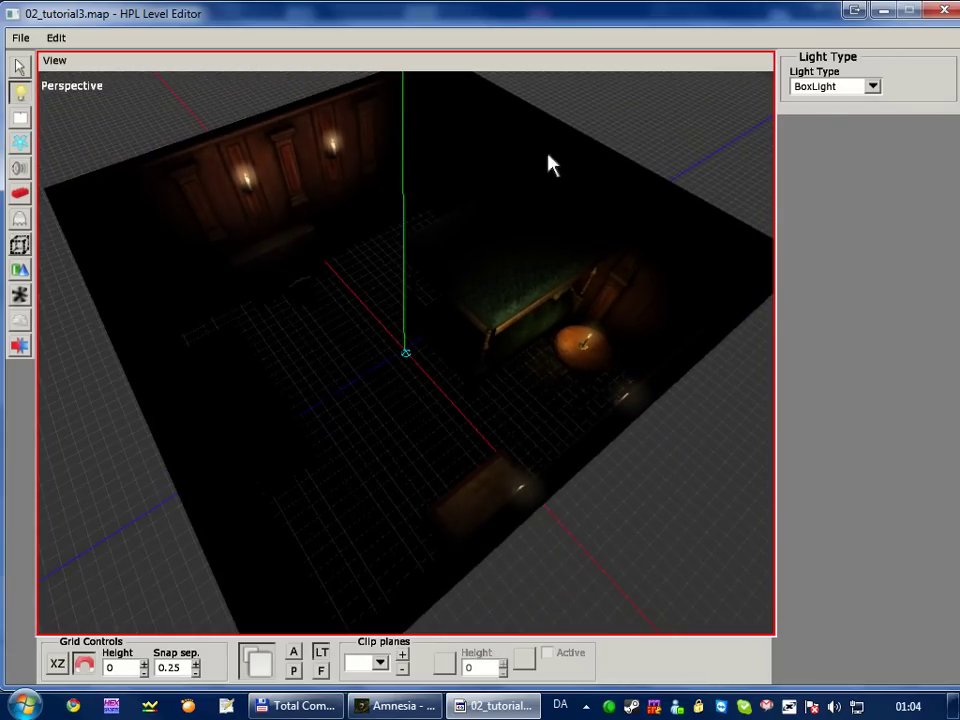
{"action": "left_click", "coordinate": [873, 87]}
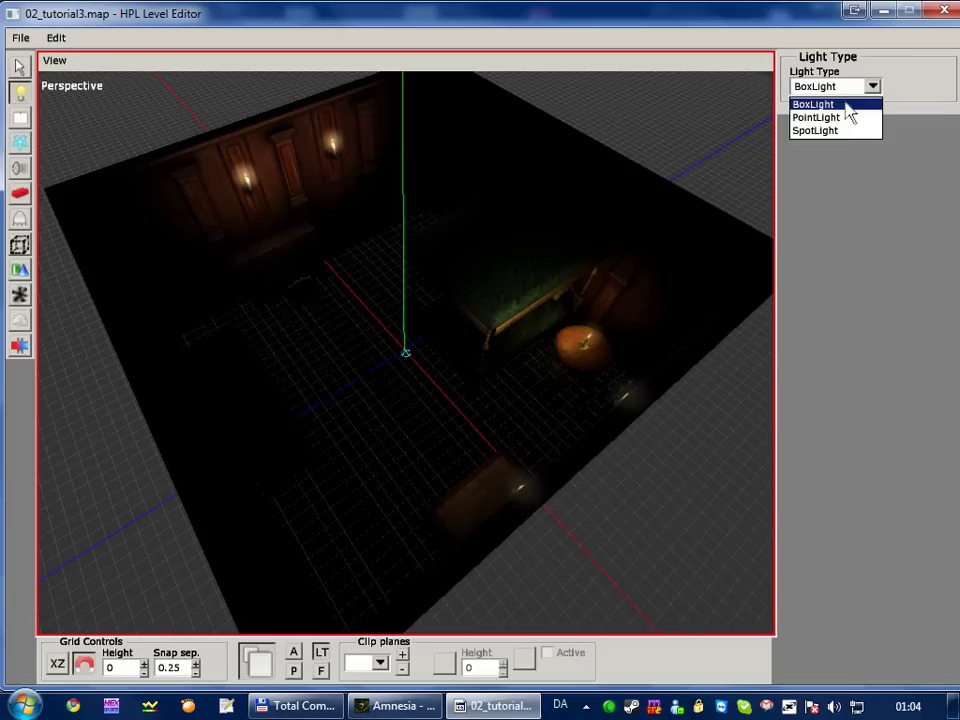
{"action": "left_click", "coordinate": [846, 104]}
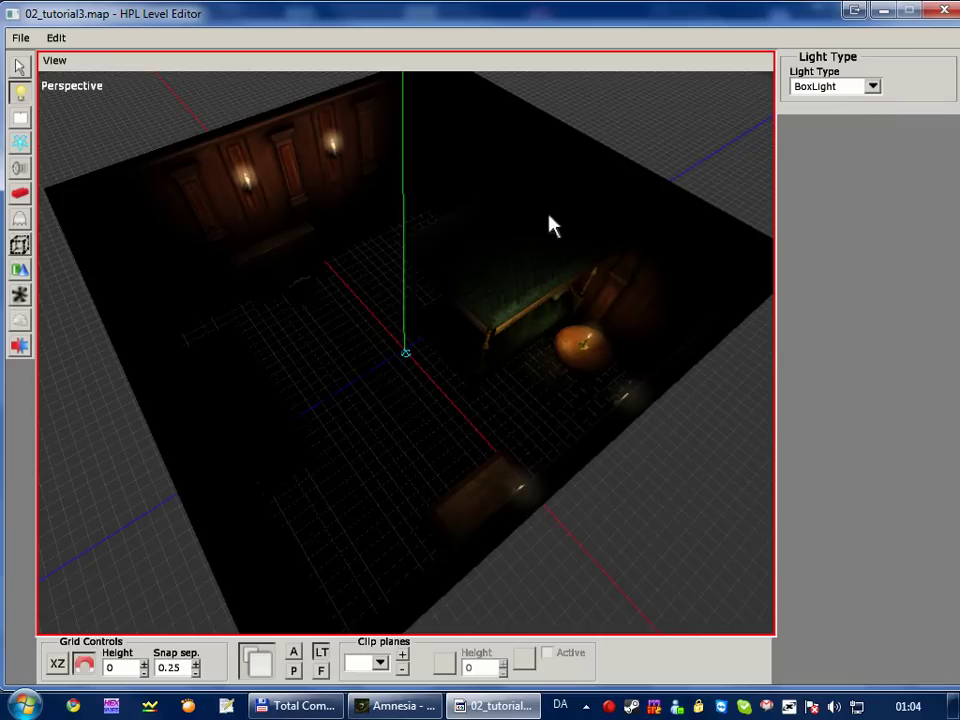
{"action": "left_click", "coordinate": [403, 372]}
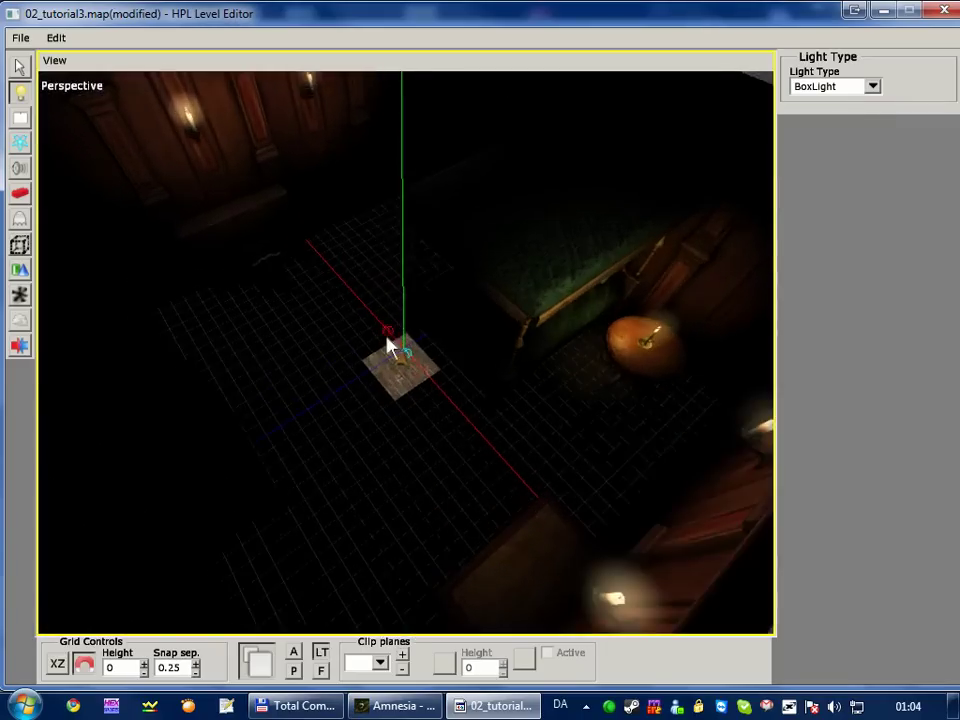
{"action": "right_click_drag", "start_coordinate": [396, 381], "coordinate": [368, 218], "text": "alt"}
Step: Move BoxLight_1 to -0.25, 2.25, -0.5, raised to height 2.25
{"action": "key", "text": "q"}
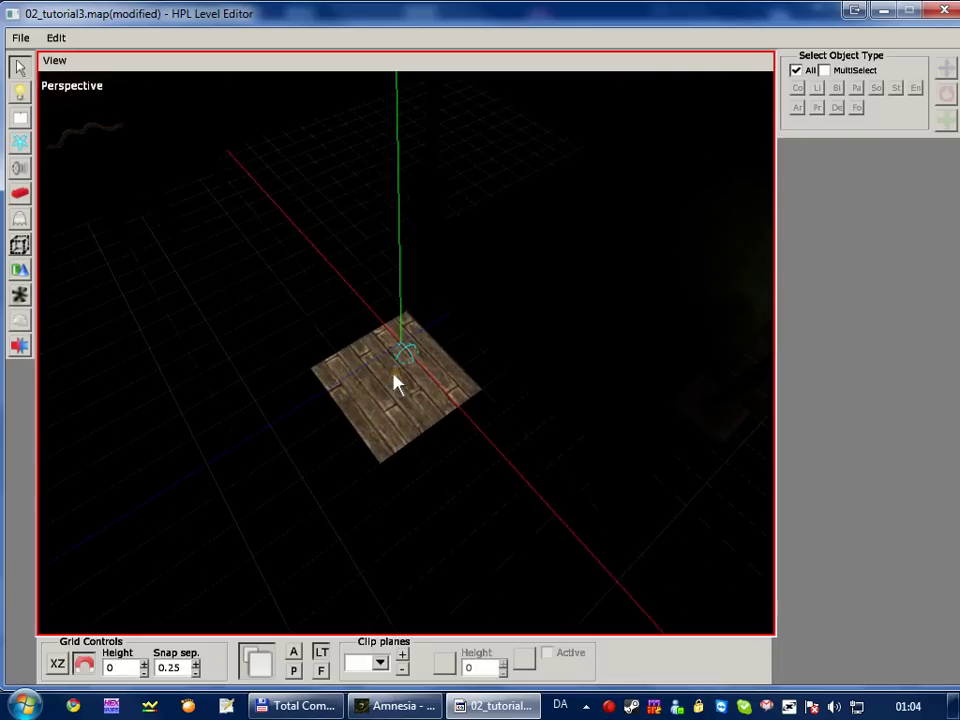
{"action": "left_click", "coordinate": [391, 368]}
{"action": "mouse_move", "coordinate": [480, 326]}
{"action": "left_mouse_down"}
{"action": "mouse_move", "coordinate": [565, 297]}
{"action": "mouse_move", "coordinate": [429, 339]}
{"action": "left_mouse_up"}
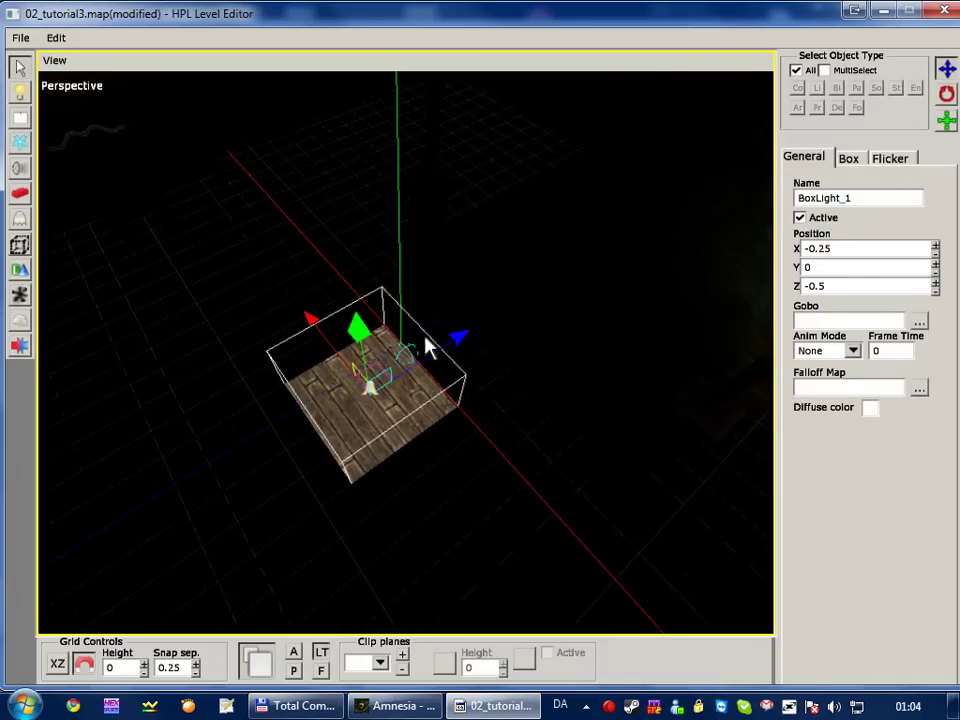
{"action": "scroll", "coordinate": [398, 440], "scroll_direction": "down", "scroll_amount": 3}
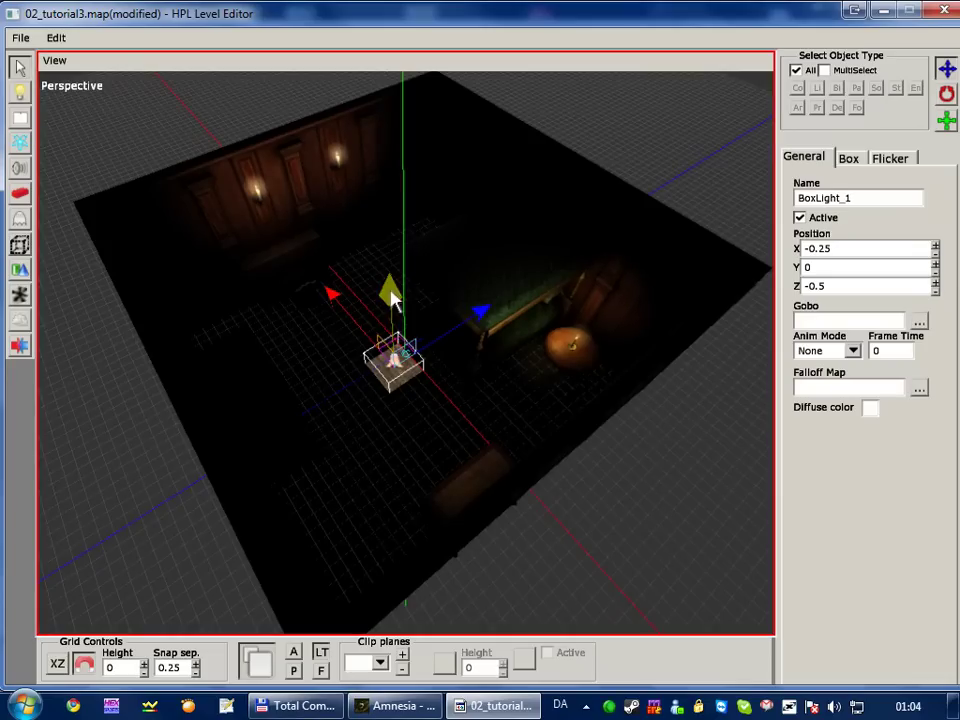
{"action": "left_click_drag", "start_coordinate": [392, 296], "coordinate": [392, 154]}
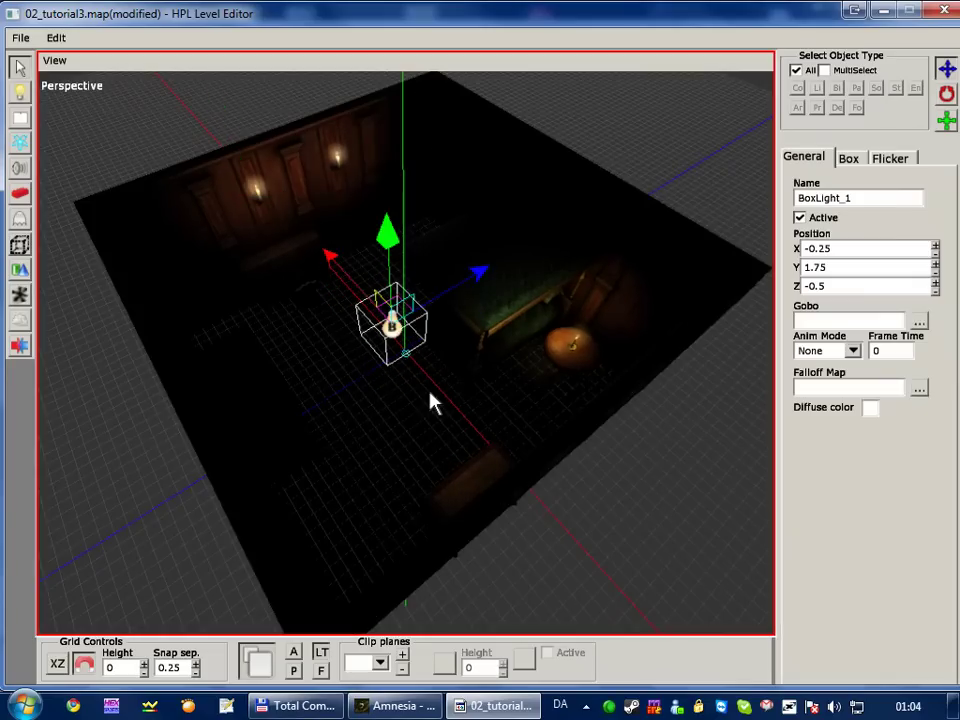
{"action": "middle_click_drag", "start_coordinate": [430, 418], "coordinate": [411, 315]}
{"action": "left_click_drag", "start_coordinate": [396, 156], "coordinate": [395, 146]}
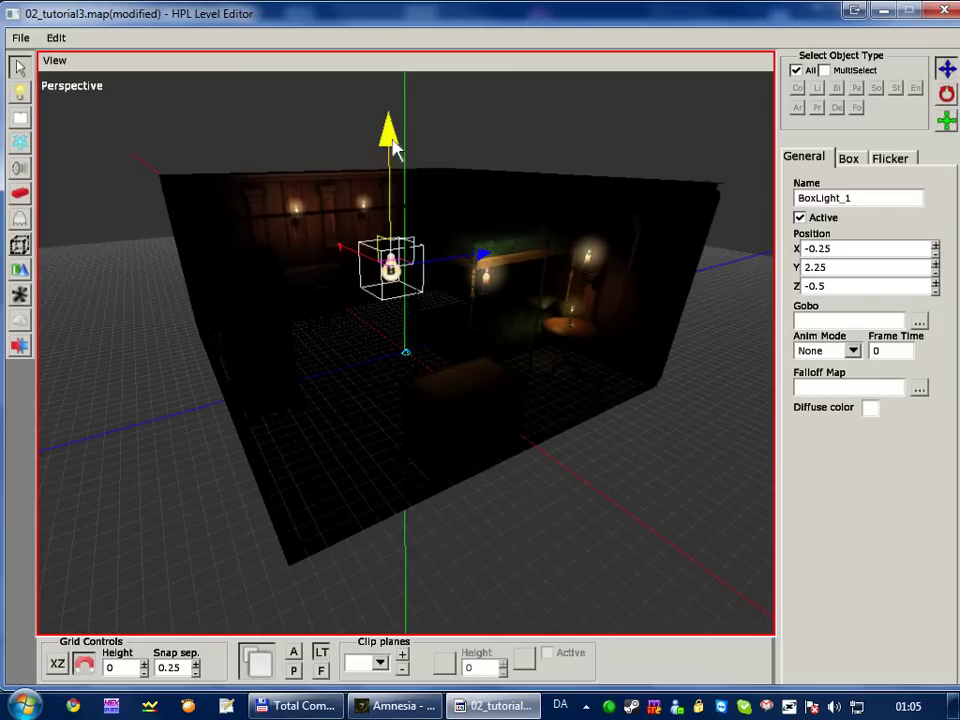
Step: Resize BoxLight_1 to 9 × 5 × 9 so it fills the entire bedroom
{"action": "left_click", "coordinate": [849, 160]}
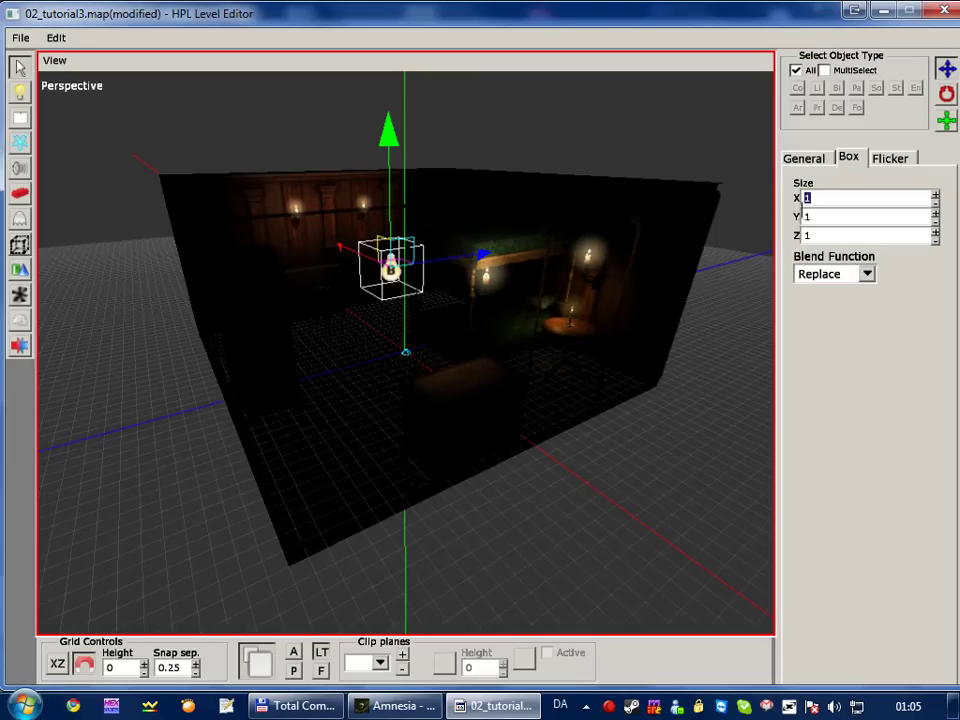
{"action": "key", "text": "Tab"}
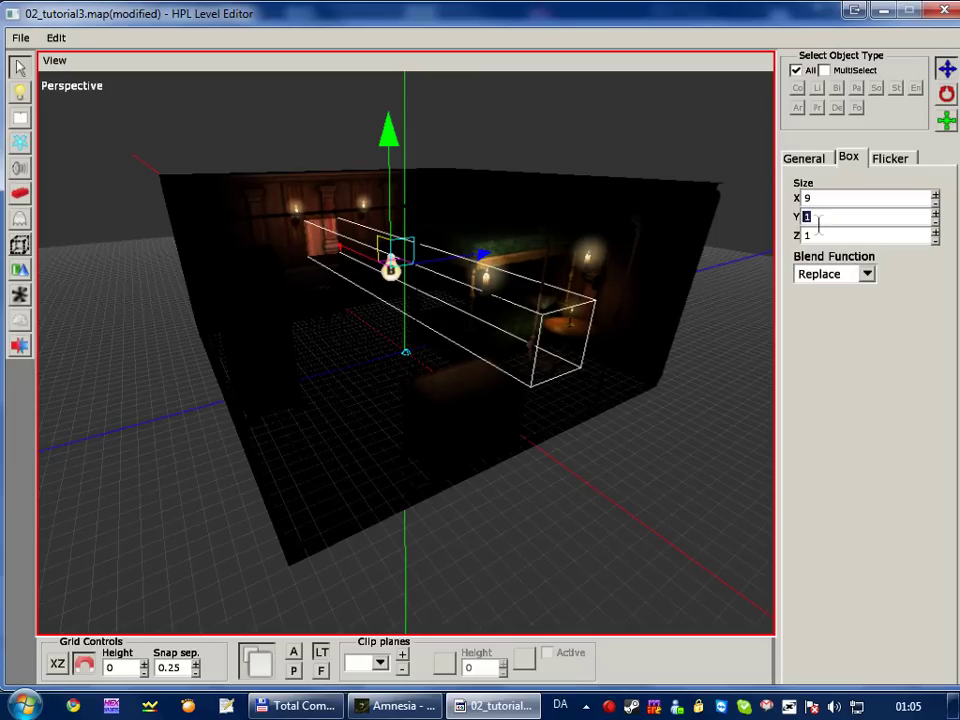
{"action": "type", "text": "5"}
{"action": "key", "text": "Tab"}
{"action": "type", "text": "9"}
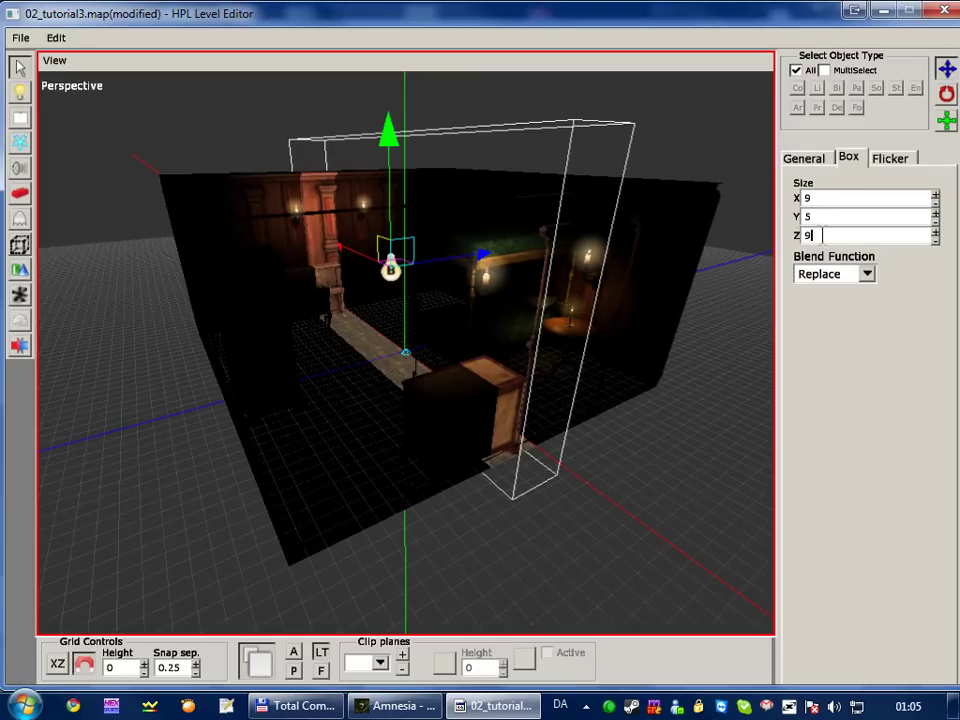
{"action": "key", "text": "Tab"}
{"action": "mouse_move", "coordinate": [425, 194]}
{"action": "middle_mouse_down"}
{"action": "mouse_move", "coordinate": [469, 208]}
{"action": "mouse_move", "coordinate": [412, 160]}
{"action": "mouse_move", "coordinate": [407, 129]}
{"action": "mouse_move", "coordinate": [354, 193]}
{"action": "mouse_move", "coordinate": [298, 210]}
{"action": "mouse_move", "coordinate": [84, 208]}
{"action": "mouse_move", "coordinate": [170, 272]}
{"action": "mouse_move", "coordinate": [529, 311]}
{"action": "mouse_move", "coordinate": [463, 296]}
{"action": "mouse_move", "coordinate": [476, 216]}
{"action": "middle_mouse_up"}
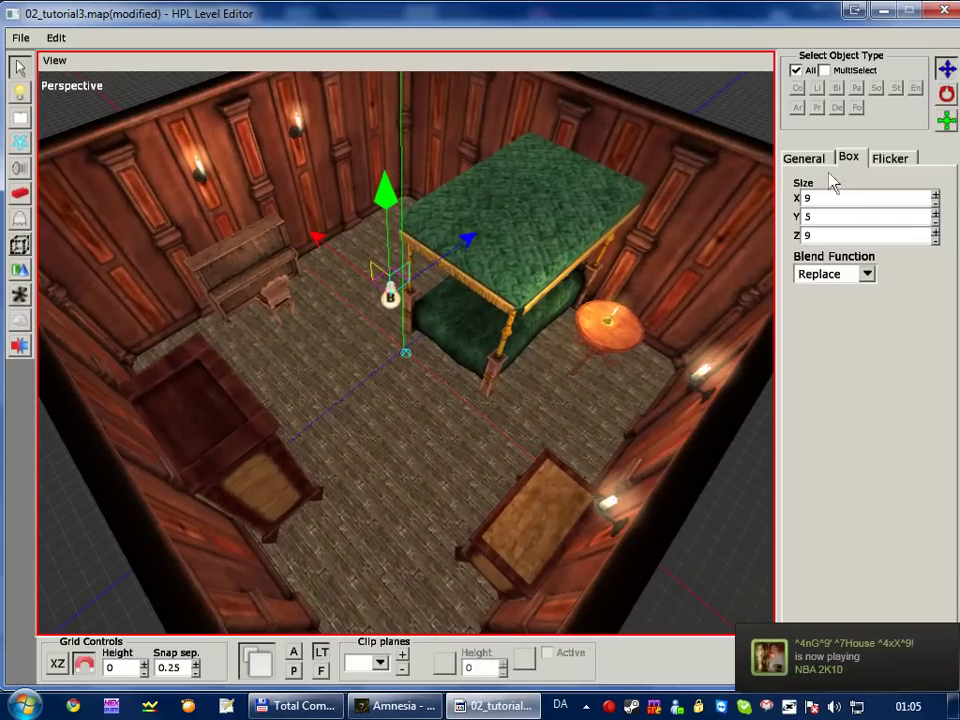
Step: Set BoxLight_1's diffuse colour to a dim greyish mauve (0.5, 0.4, 0.4)
{"action": "left_click", "coordinate": [802, 158]}
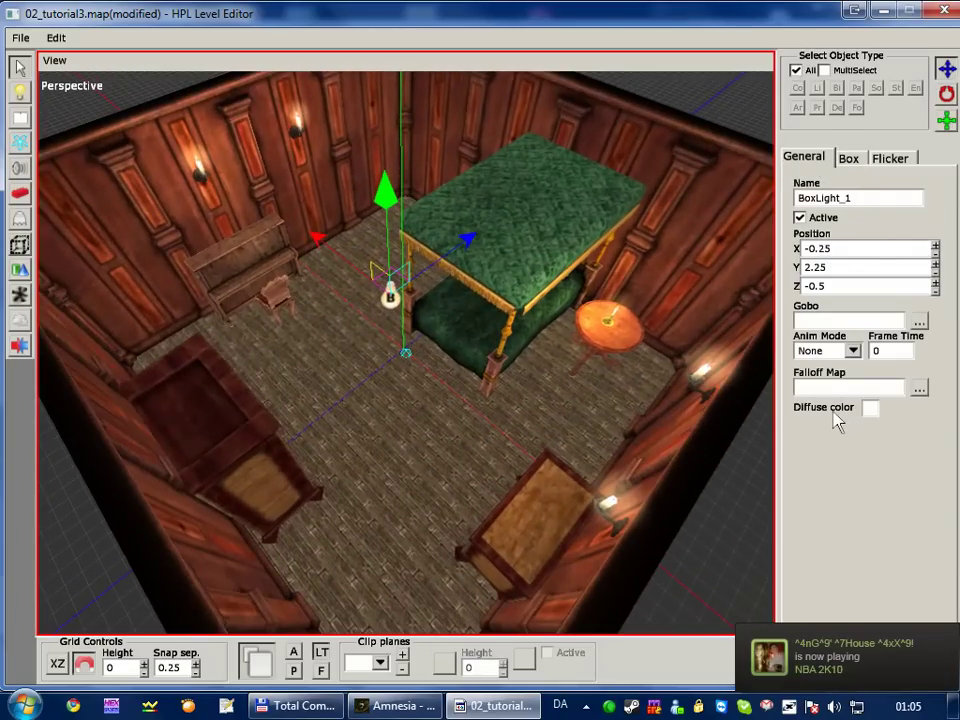
{"action": "left_click", "coordinate": [869, 409]}
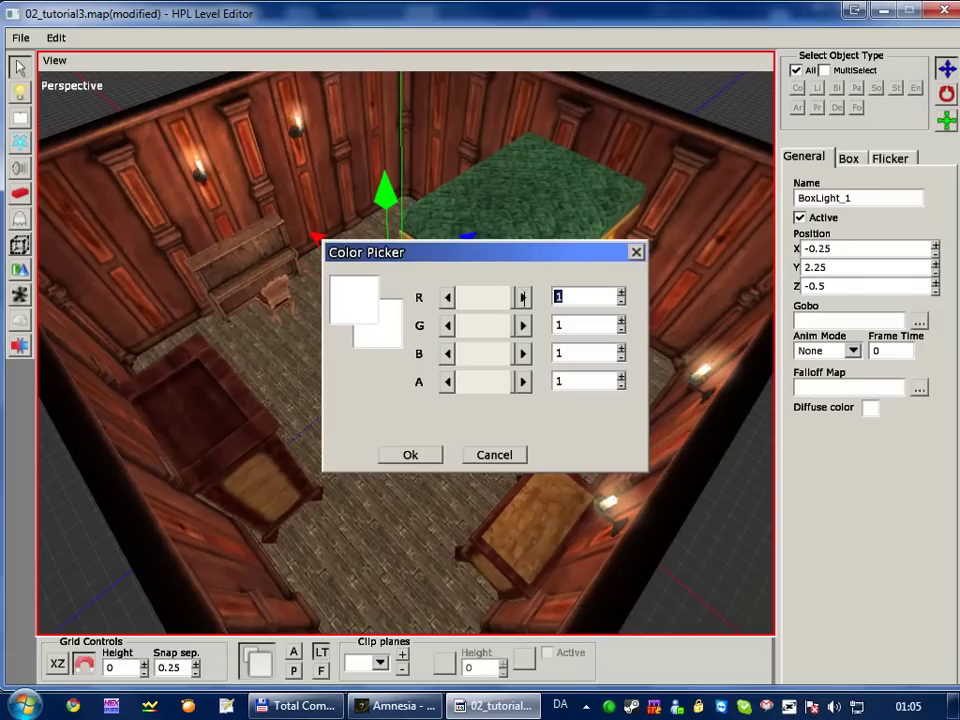
{"action": "key", "text": "Tab"}
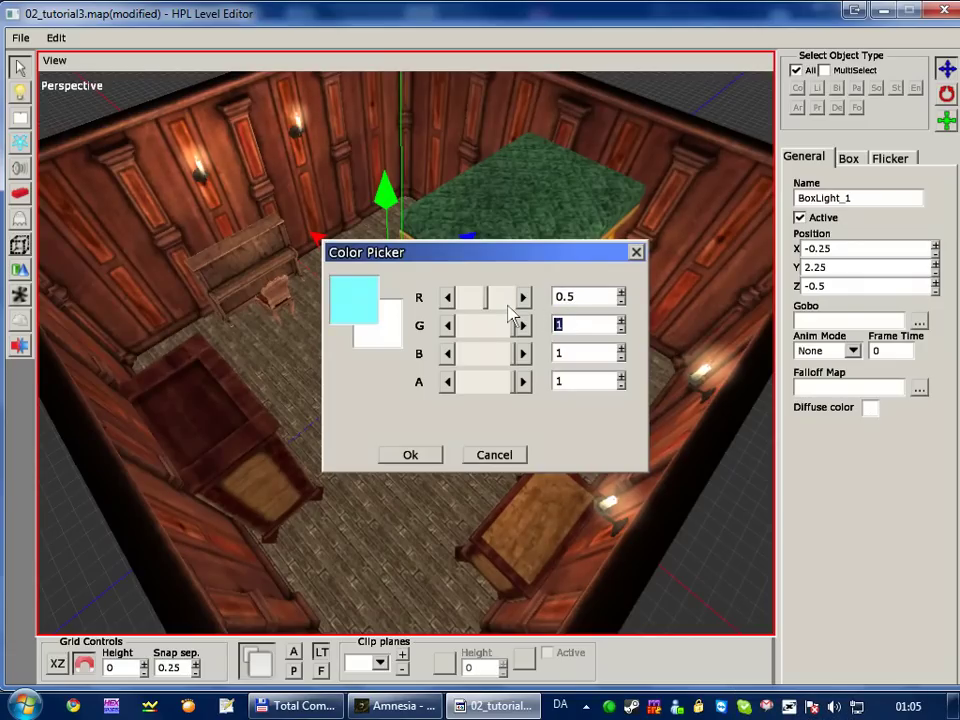
{"action": "key", "text": "Tab"}
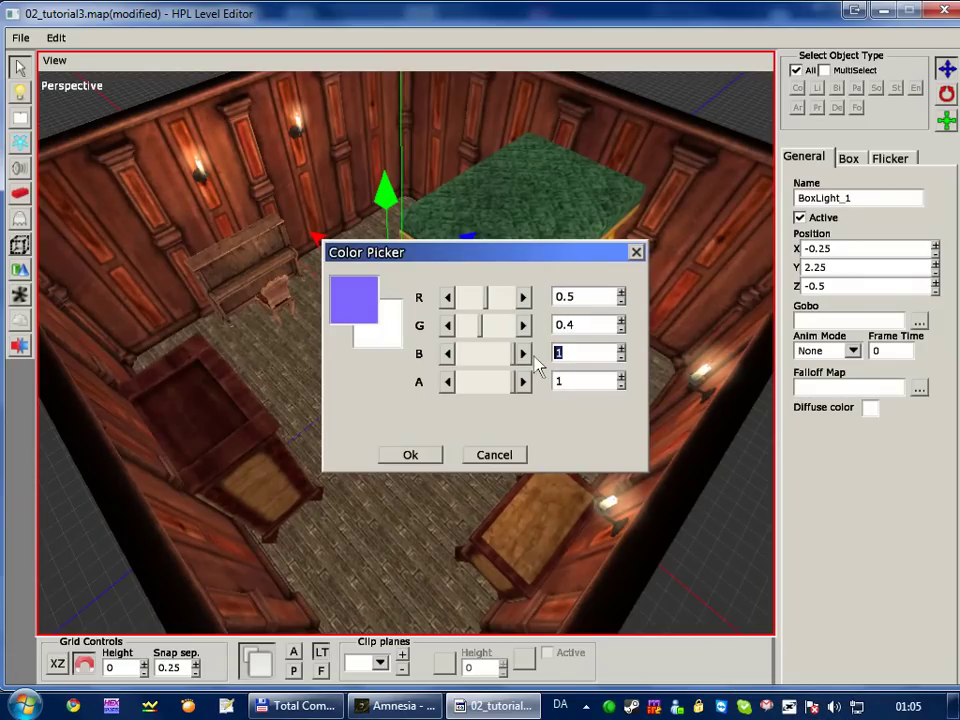
{"action": "type", "text": "04"}
{"action": "key", "text": "Return"}
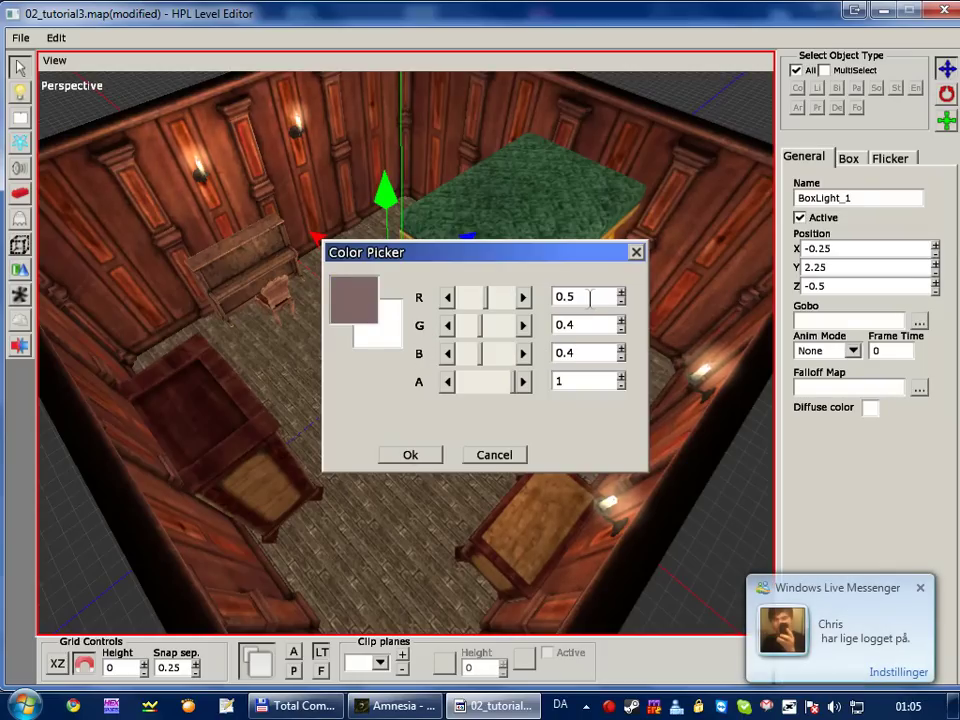
{"action": "left_click", "coordinate": [411, 455]}
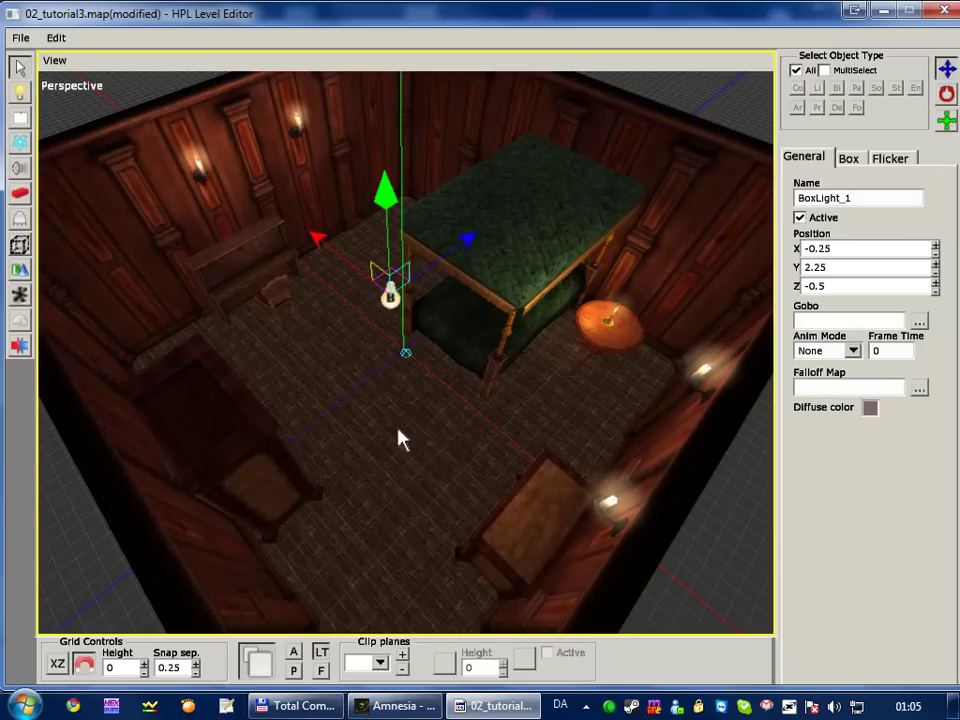
Step: Inspect the dimmer room lighting and save the map
{"action": "mouse_move", "coordinate": [407, 439]}
{"action": "middle_mouse_down"}
{"action": "mouse_move", "coordinate": [446, 411]}
{"action": "mouse_move", "coordinate": [410, 424]}
{"action": "middle_mouse_up"}
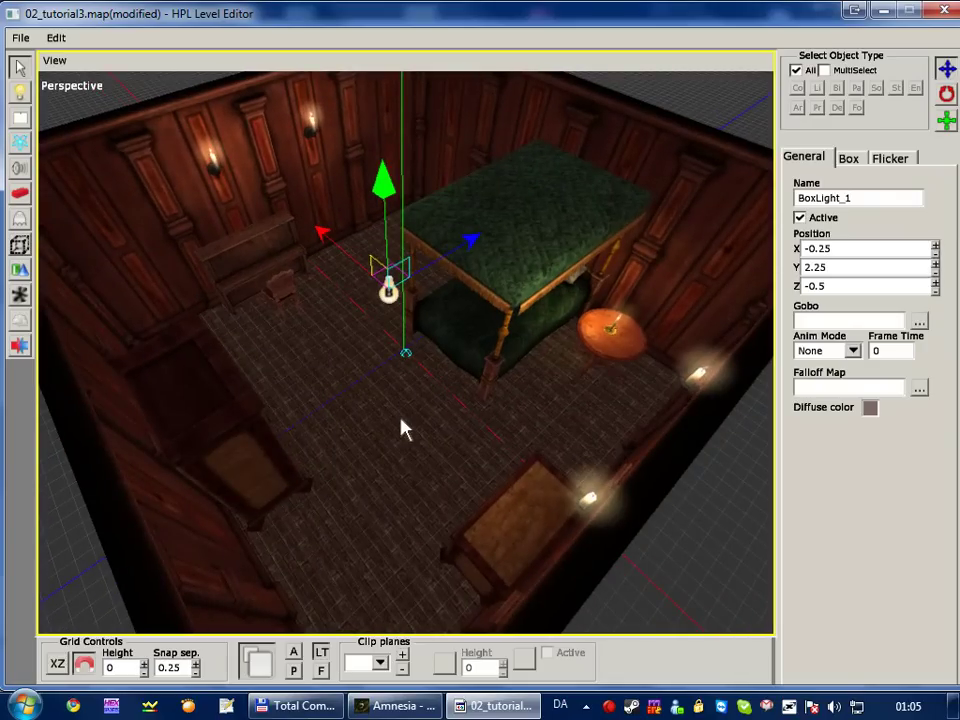
{"action": "left_click", "coordinate": [395, 418]}
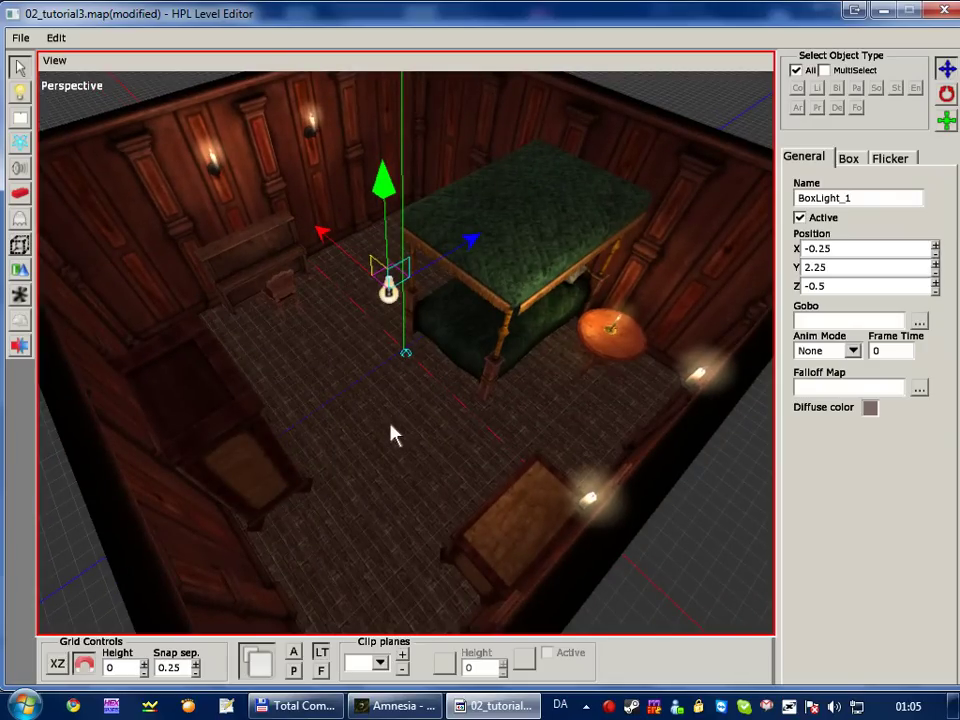
{"action": "key", "text": "ctrl+s"}
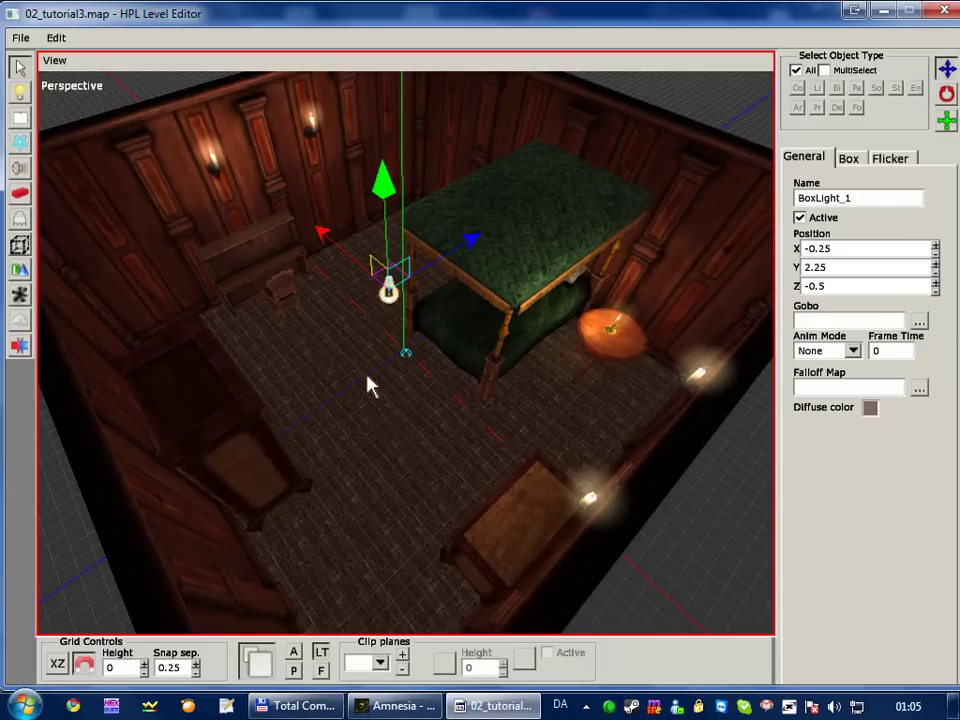
Step: Place a PlayerStart area on the bedroom floor beside the bed
{"action": "mouse_move", "coordinate": [370, 387]}
{"action": "middle_mouse_down"}
{"action": "mouse_move", "coordinate": [484, 495]}
{"action": "mouse_move", "coordinate": [400, 372]}
{"action": "mouse_move", "coordinate": [439, 360]}
{"action": "mouse_move", "coordinate": [416, 227]}
{"action": "mouse_move", "coordinate": [433, 439]}
{"action": "mouse_move", "coordinate": [422, 369]}
{"action": "middle_mouse_up"}
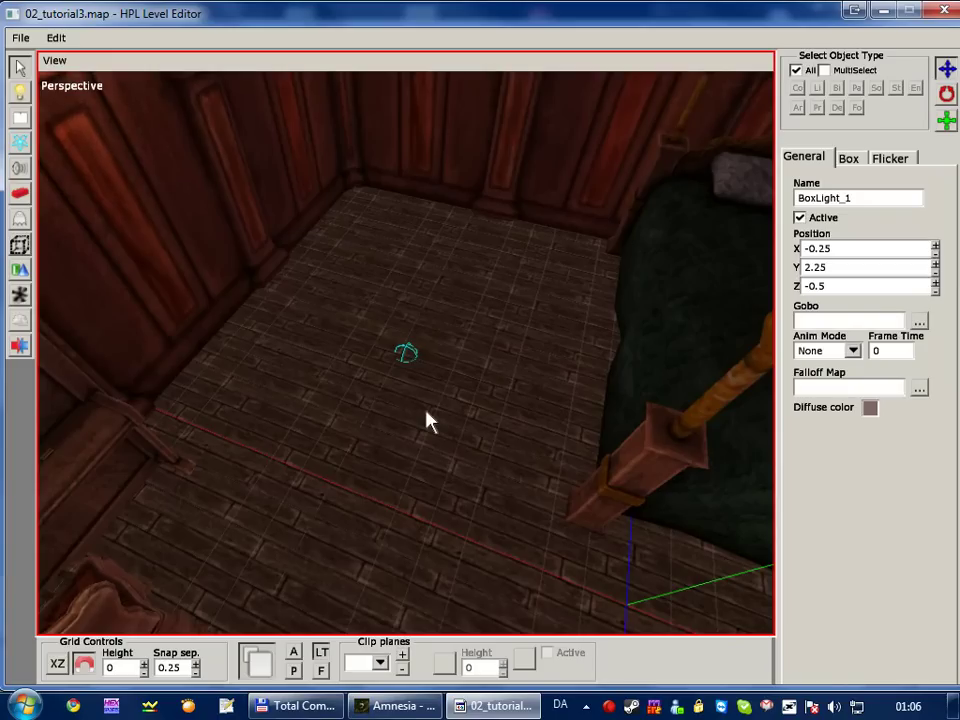
{"action": "left_click", "coordinate": [20, 246]}
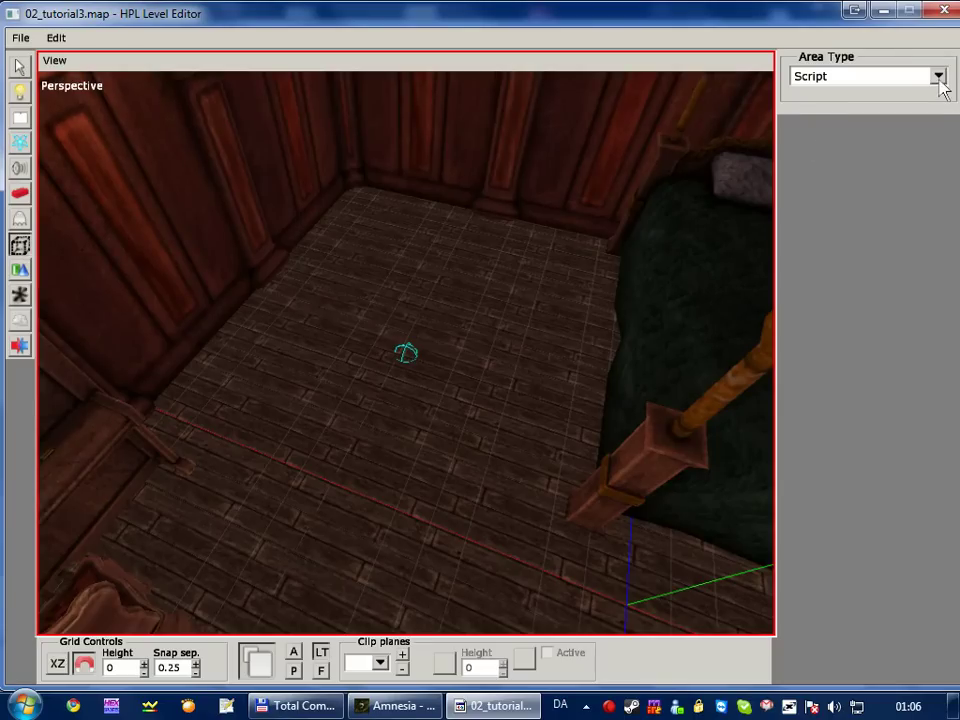
{"action": "left_click", "coordinate": [855, 78]}
{"action": "scroll", "coordinate": [853, 160], "scroll_direction": "down", "scroll_amount": 1}
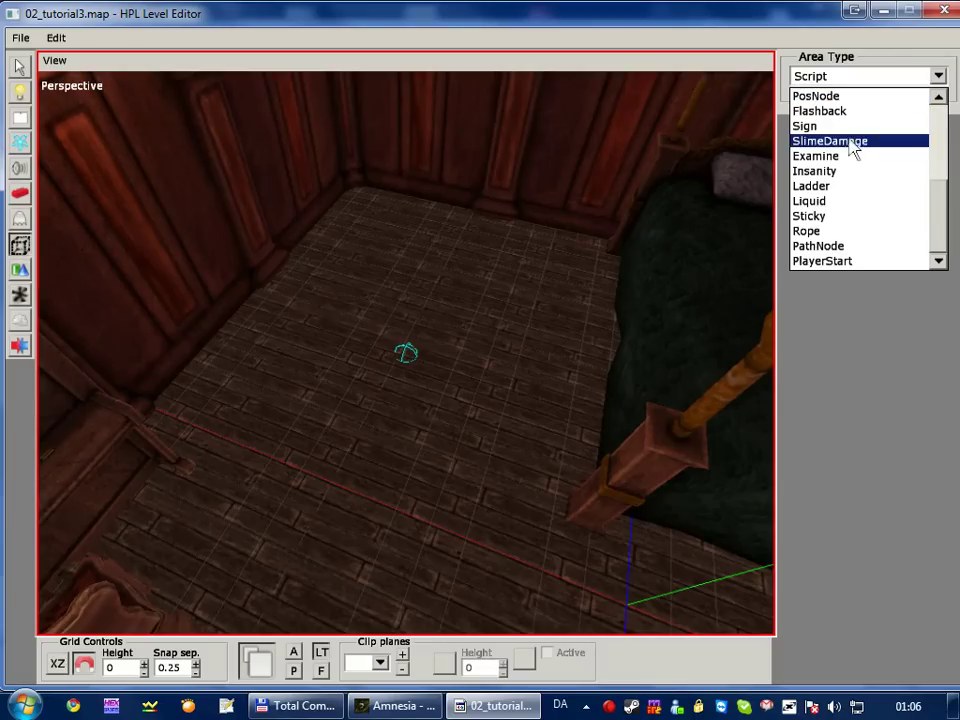
{"action": "left_click", "coordinate": [842, 261]}
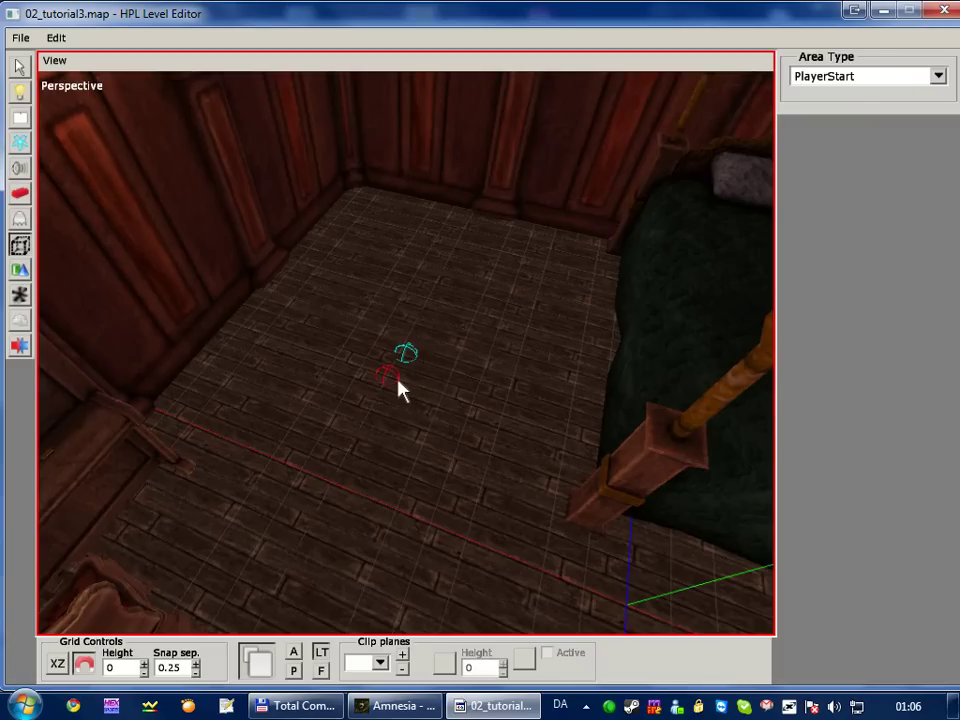
{"action": "left_click", "coordinate": [405, 386]}
{"action": "key", "text": "s"}
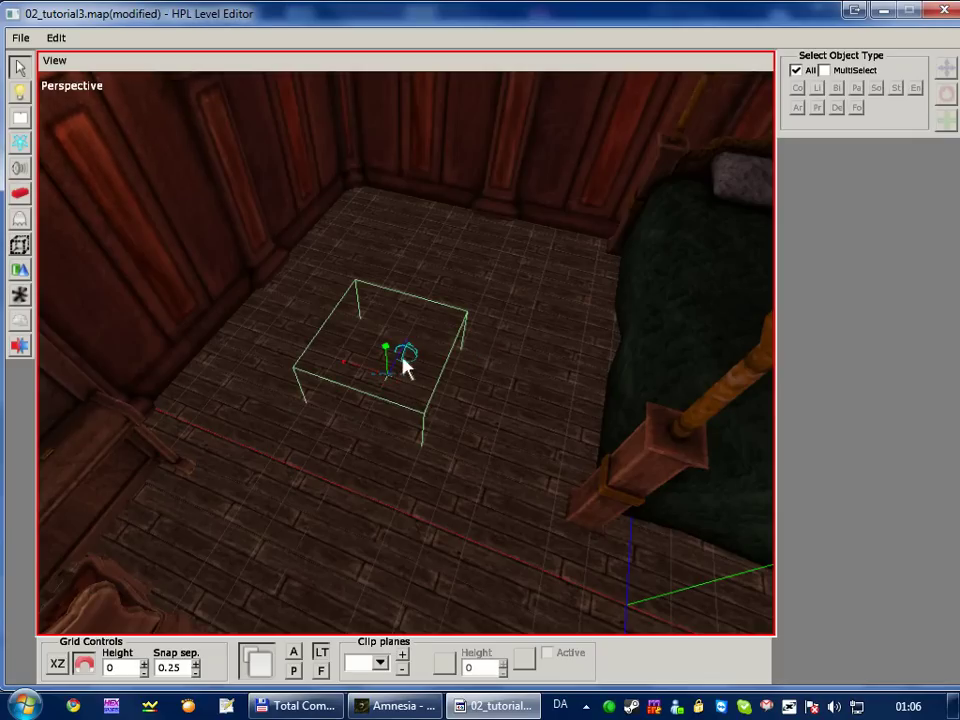
{"action": "mouse_move", "coordinate": [371, 407]}
{"action": "middle_mouse_down"}
{"action": "mouse_move", "coordinate": [418, 198]}
{"action": "mouse_move", "coordinate": [469, 364]}
{"action": "mouse_move", "coordinate": [476, 287]}
{"action": "mouse_move", "coordinate": [461, 339]}
{"action": "mouse_move", "coordinate": [643, 317]}
{"action": "mouse_move", "coordinate": [658, 296]}
{"action": "mouse_move", "coordinate": [531, 311]}
{"action": "mouse_move", "coordinate": [270, 318]}
{"action": "mouse_move", "coordinate": [300, 369]}
{"action": "mouse_move", "coordinate": [420, 349]}
{"action": "mouse_move", "coordinate": [450, 321]}
{"action": "mouse_move", "coordinate": [429, 306]}
{"action": "middle_mouse_up"}
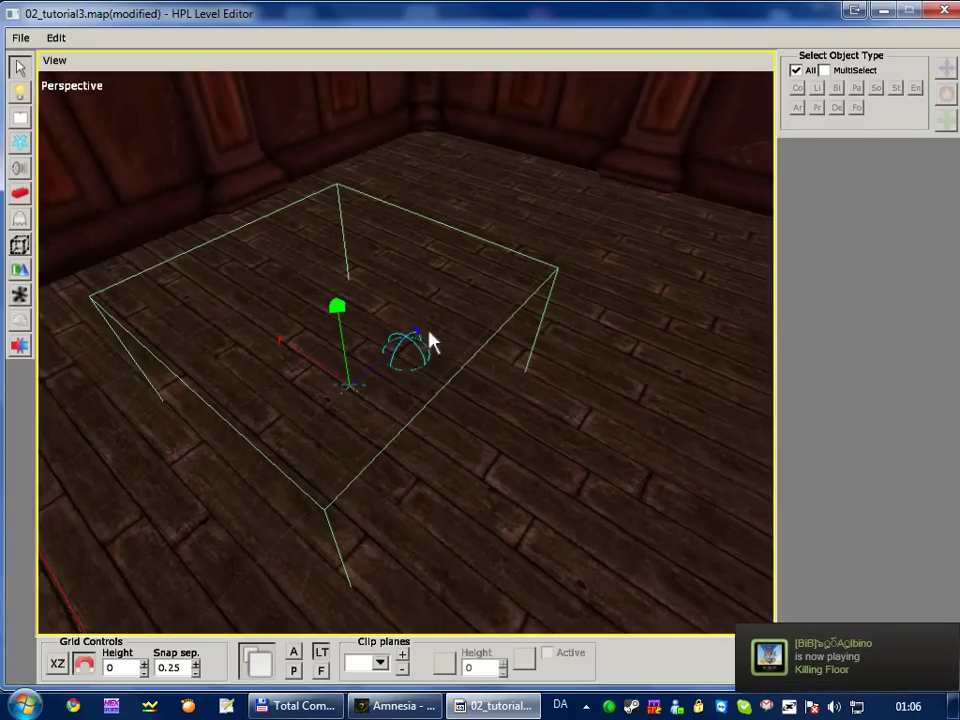
{"action": "mouse_move", "coordinate": [429, 336]}
{"action": "middle_mouse_down"}
{"action": "mouse_move", "coordinate": [321, 358]}
{"action": "mouse_move", "coordinate": [229, 360]}
{"action": "mouse_move", "coordinate": [355, 349]}
{"action": "middle_mouse_up"}
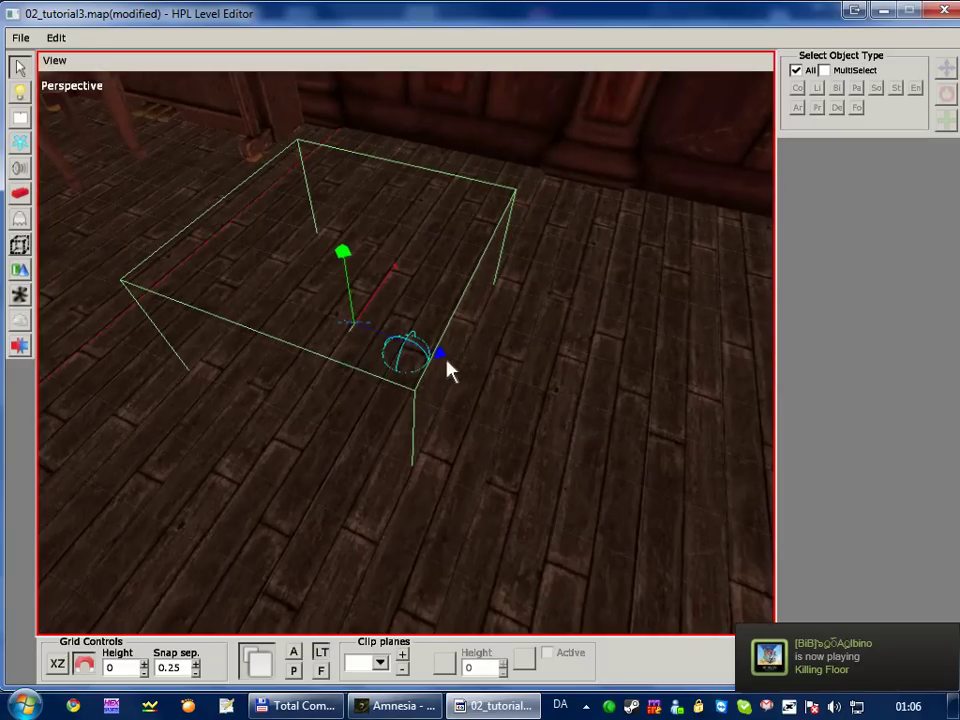
{"action": "mouse_move", "coordinate": [446, 369]}
{"action": "middle_mouse_down"}
{"action": "mouse_move", "coordinate": [336, 358]}
{"action": "mouse_move", "coordinate": [445, 372]}
{"action": "mouse_move", "coordinate": [459, 225]}
{"action": "middle_mouse_up"}
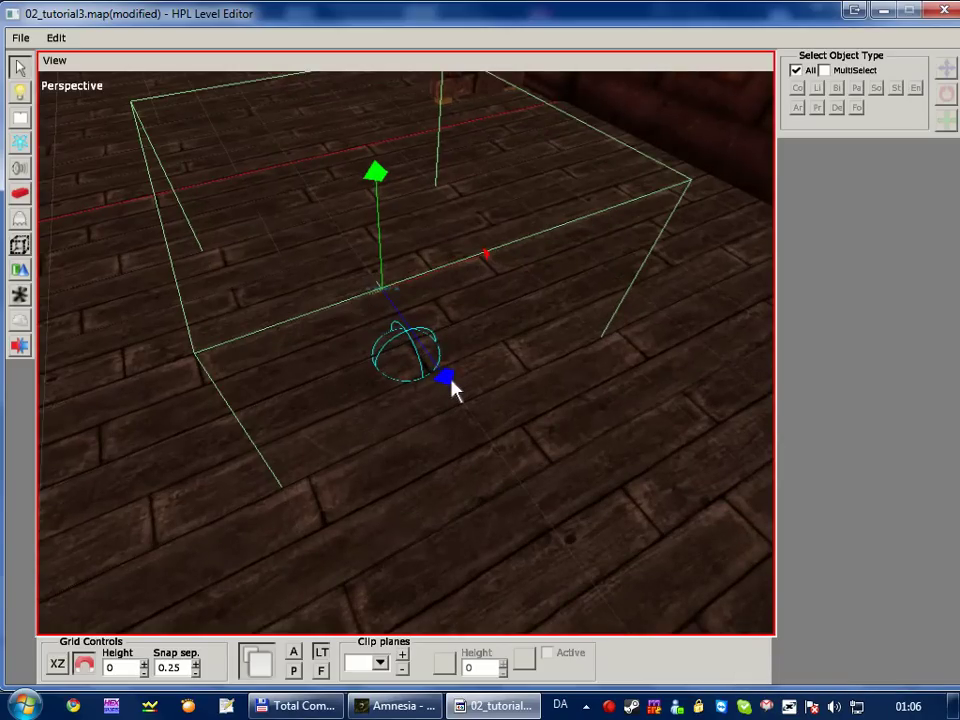
{"action": "mouse_move", "coordinate": [424, 368]}
{"action": "middle_mouse_down"}
{"action": "mouse_move", "coordinate": [786, 332]}
{"action": "mouse_move", "coordinate": [463, 358]}
{"action": "middle_mouse_up"}
{"action": "mouse_move", "coordinate": [658, 194]}
{"action": "middle_mouse_down"}
{"action": "mouse_move", "coordinate": [422, 459]}
{"action": "mouse_move", "coordinate": [411, 456]}
{"action": "mouse_move", "coordinate": [403, 435]}
{"action": "mouse_move", "coordinate": [490, 400]}
{"action": "middle_mouse_up"}
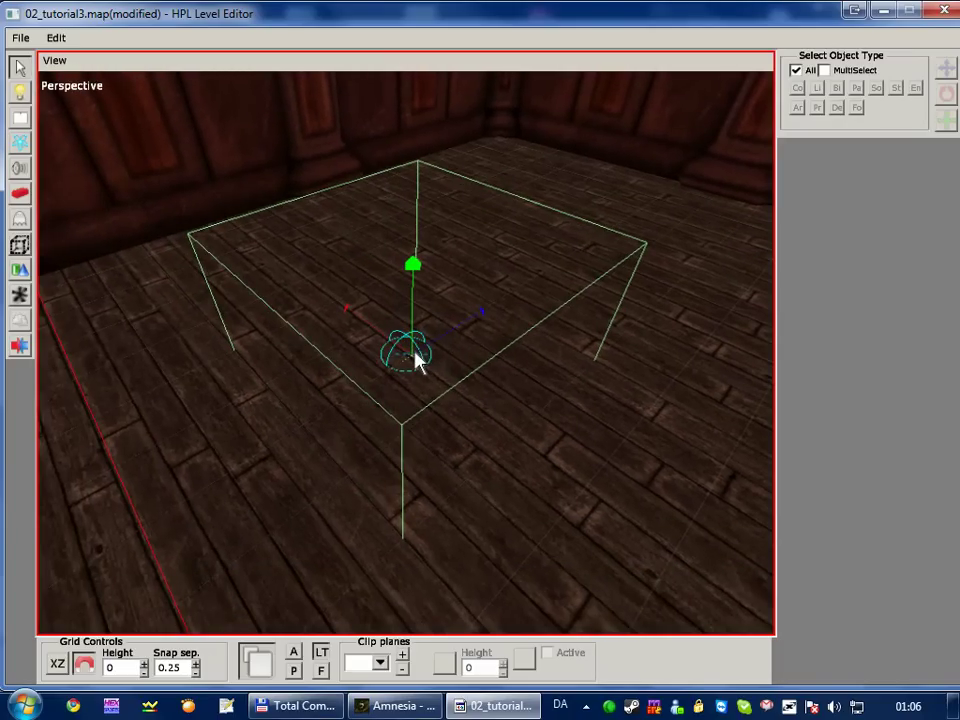
Step: Rotate the PlayerStart area to Y −30 so it faces into the room
{"action": "left_click", "coordinate": [20, 68]}
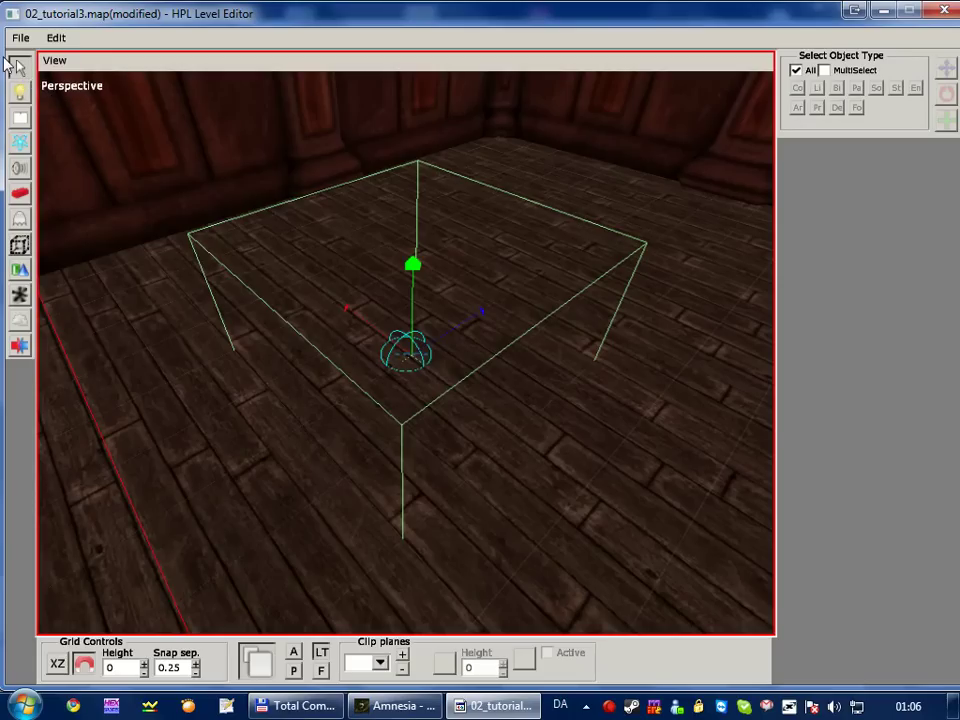
{"action": "left_click", "coordinate": [415, 356]}
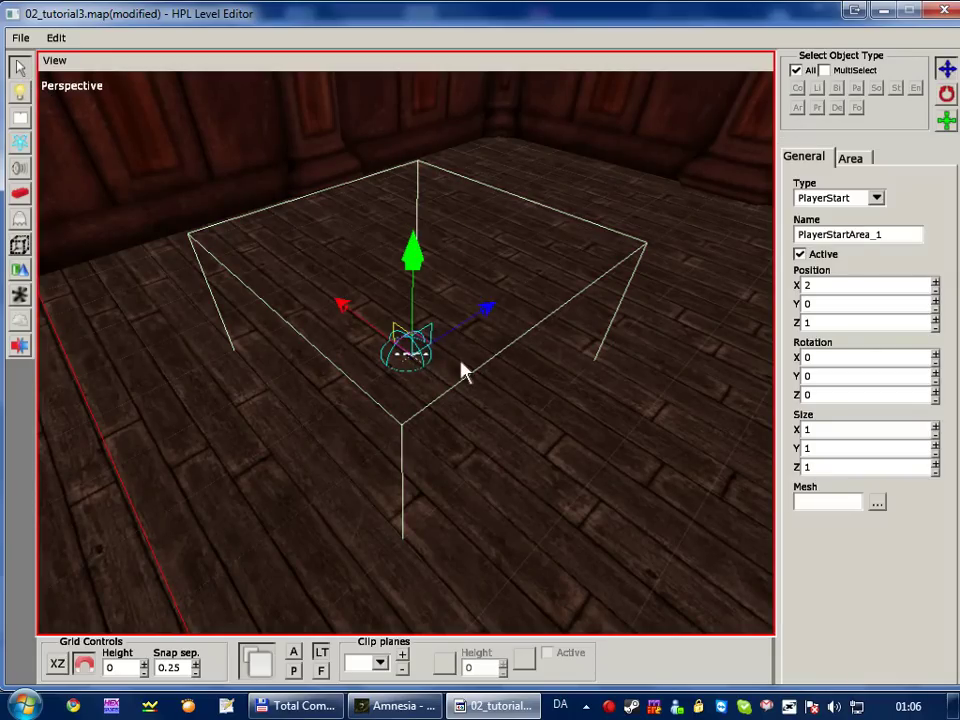
{"action": "key", "text": "r"}
{"action": "left_click_drag", "start_coordinate": [439, 482], "coordinate": [208, 461]}
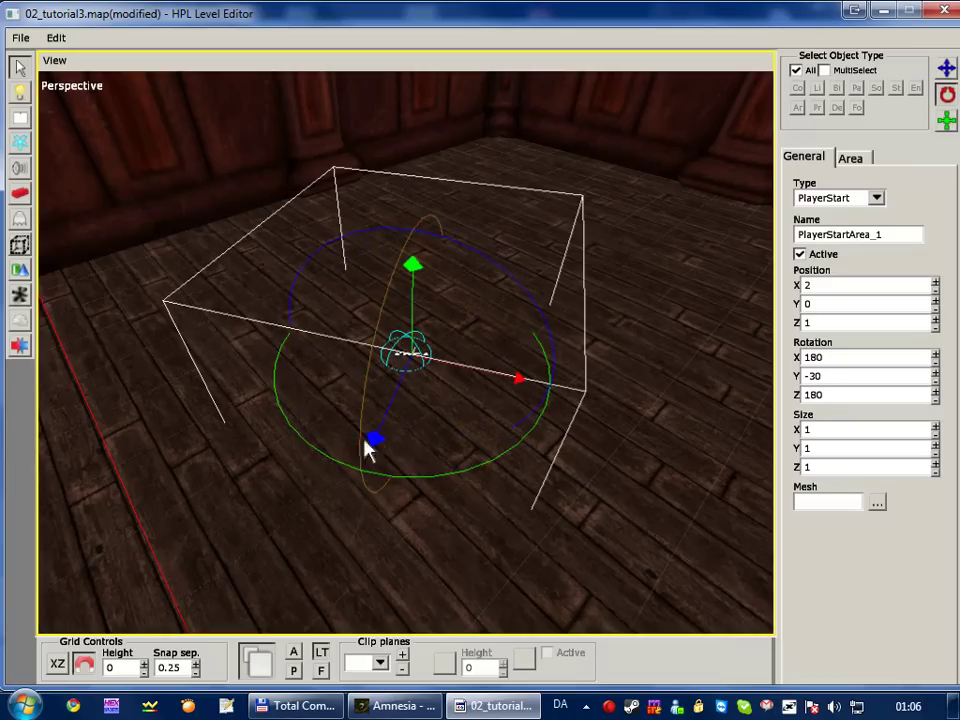
{"action": "mouse_move", "coordinate": [365, 450]}
{"action": "middle_mouse_down"}
{"action": "mouse_move", "coordinate": [548, 310]}
{"action": "mouse_move", "coordinate": [519, 371]}
{"action": "mouse_move", "coordinate": [542, 504]}
{"action": "mouse_move", "coordinate": [553, 399]}
{"action": "mouse_move", "coordinate": [470, 343]}
{"action": "middle_mouse_up"}
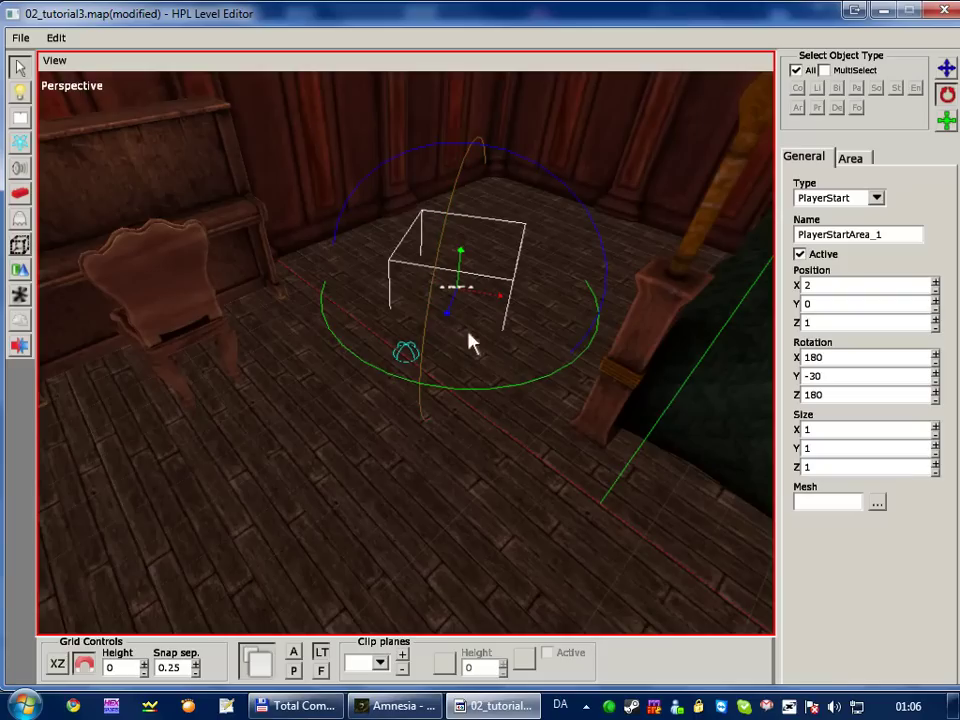
Step: Deselect the PlayerStart area and save the map
{"action": "key", "text": "t"}
{"action": "left_click", "coordinate": [425, 415]}
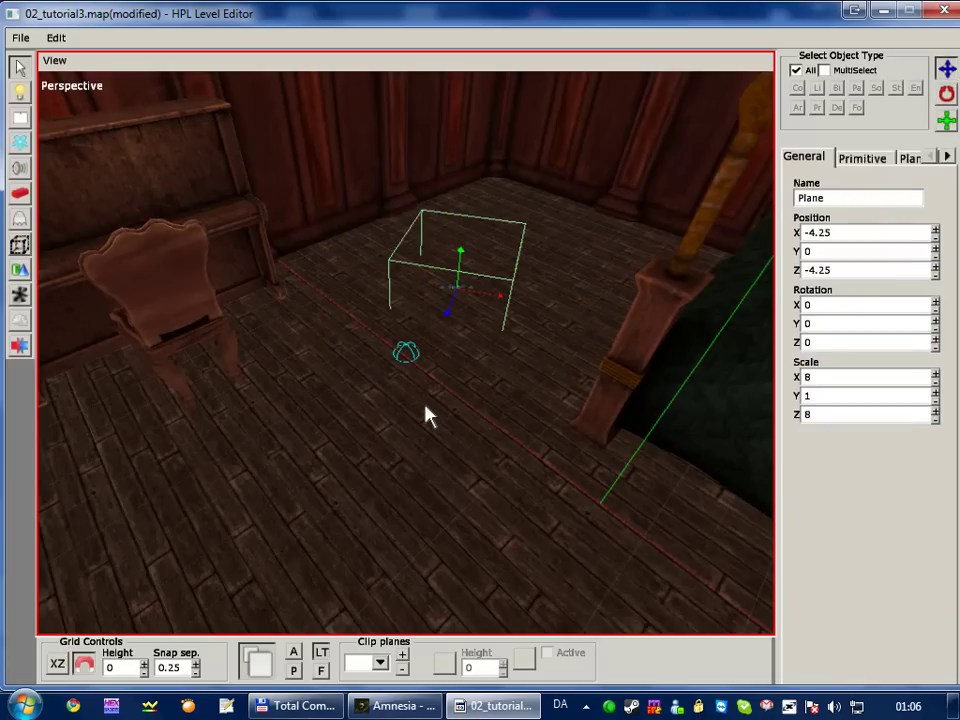
{"action": "key", "text": "Escape"}
{"action": "key", "text": "ctrl+s"}
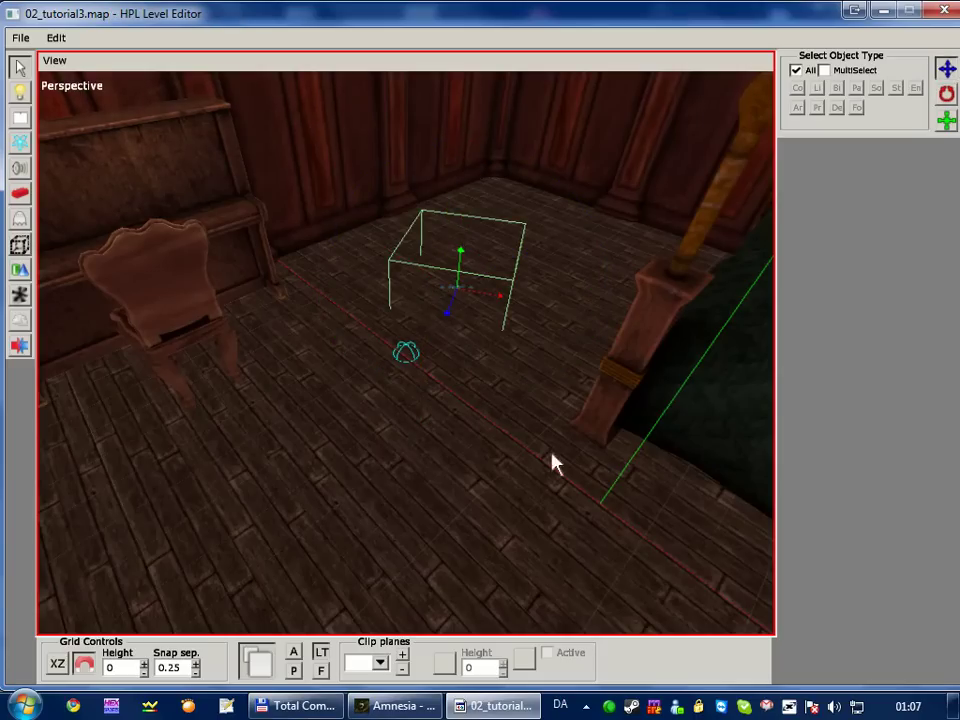